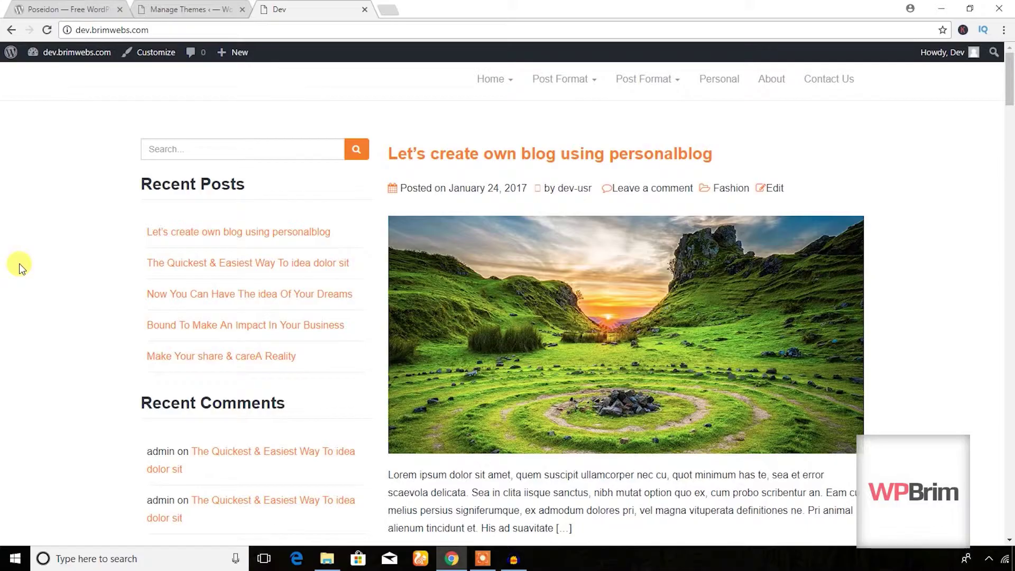
Browse the Poseidon theme page, highlighting its active installs figure and the word Magazine
click(80, 9)
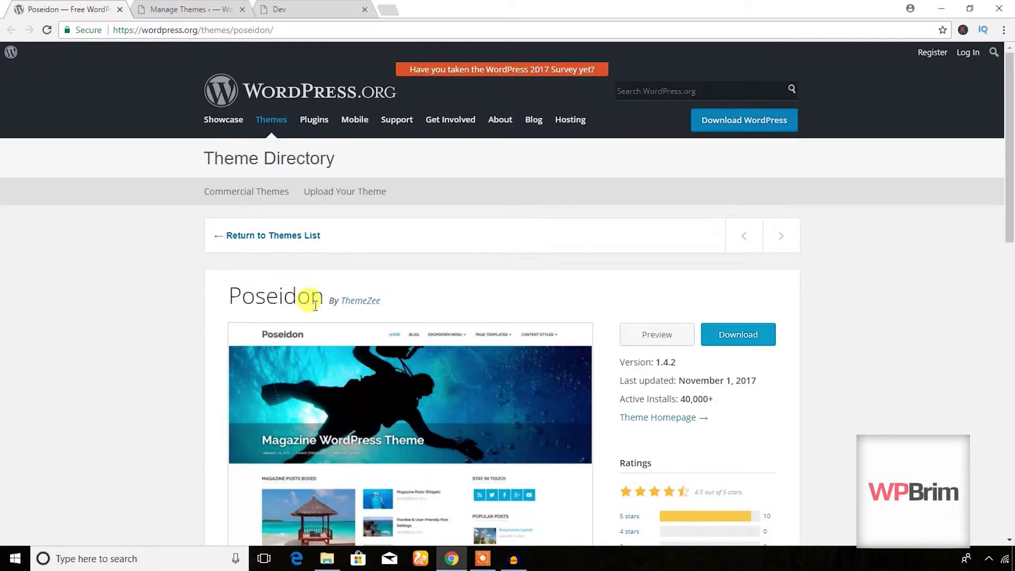
scroll(316, 305, down, 4)
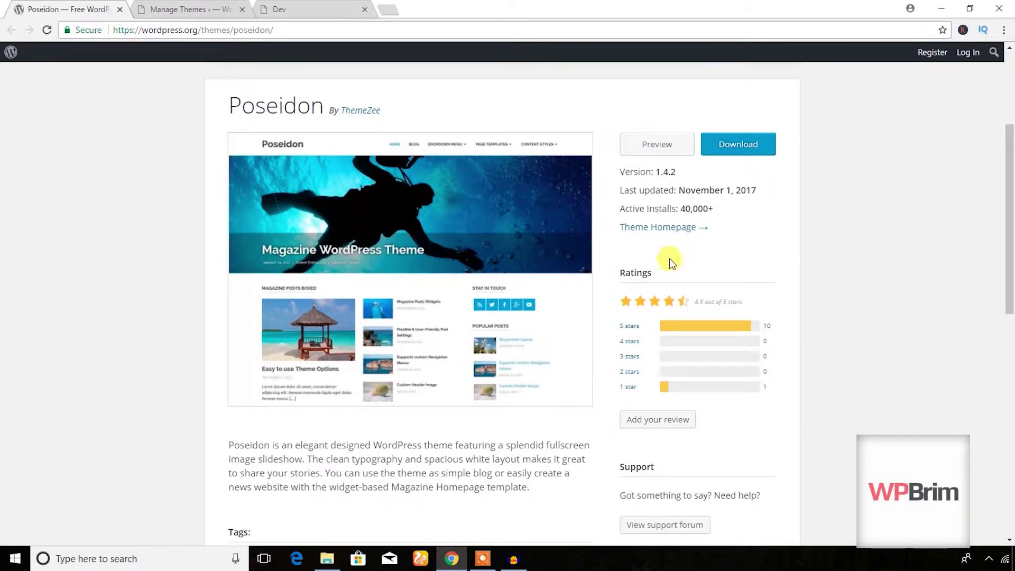
drag(681, 209, 704, 208)
scroll(687, 344, down, 3)
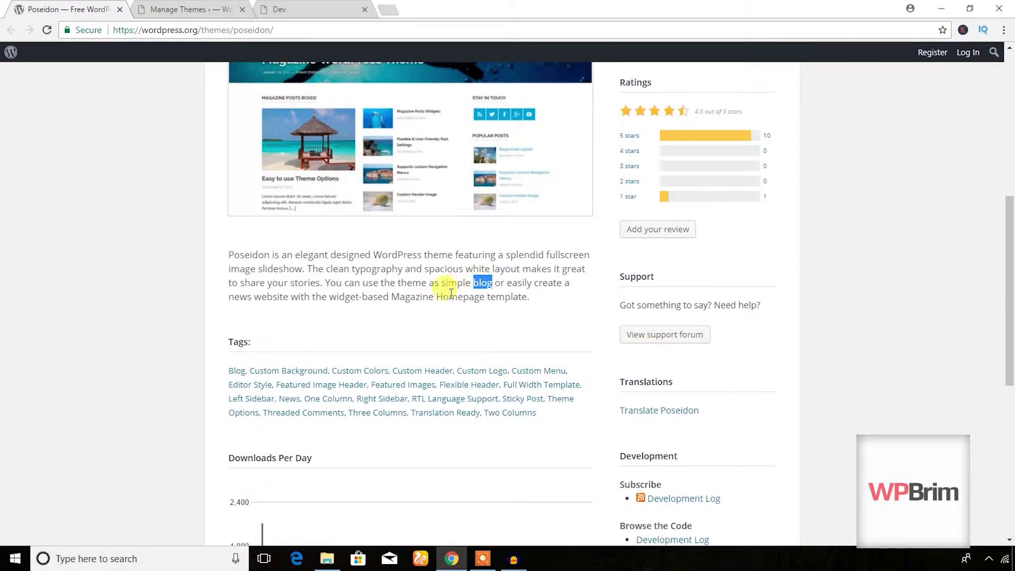
drag(434, 297, 397, 298)
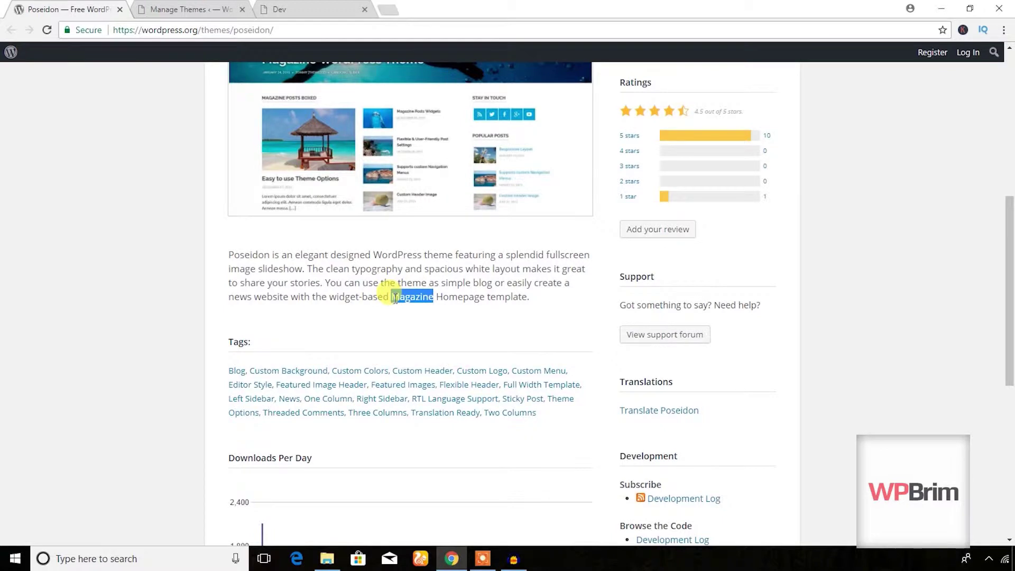
click(148, 306)
scroll(149, 305, up, 6)
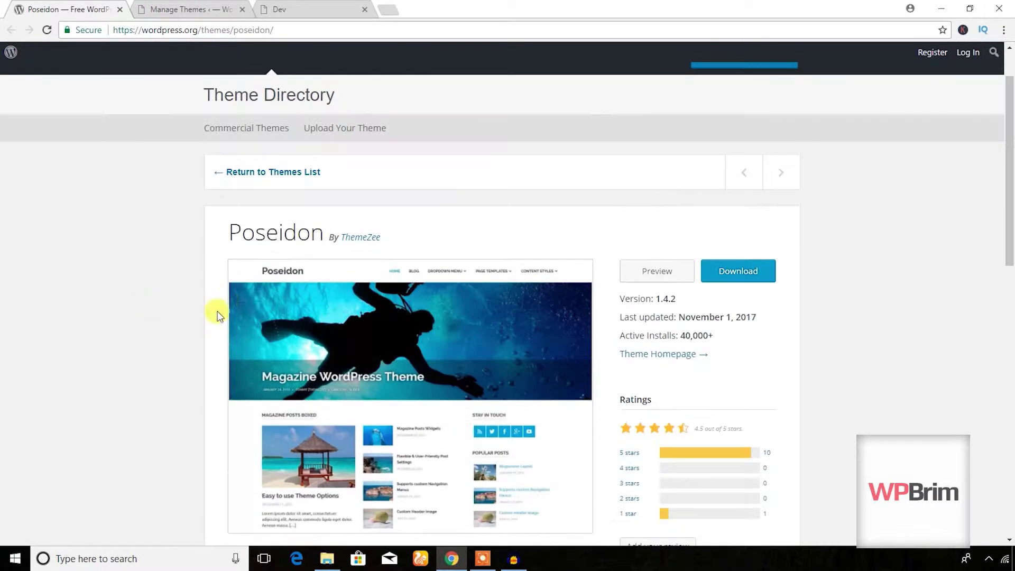
Copy the theme name Poseidon from the page title
drag(310, 227, 230, 238)
right_click(230, 238)
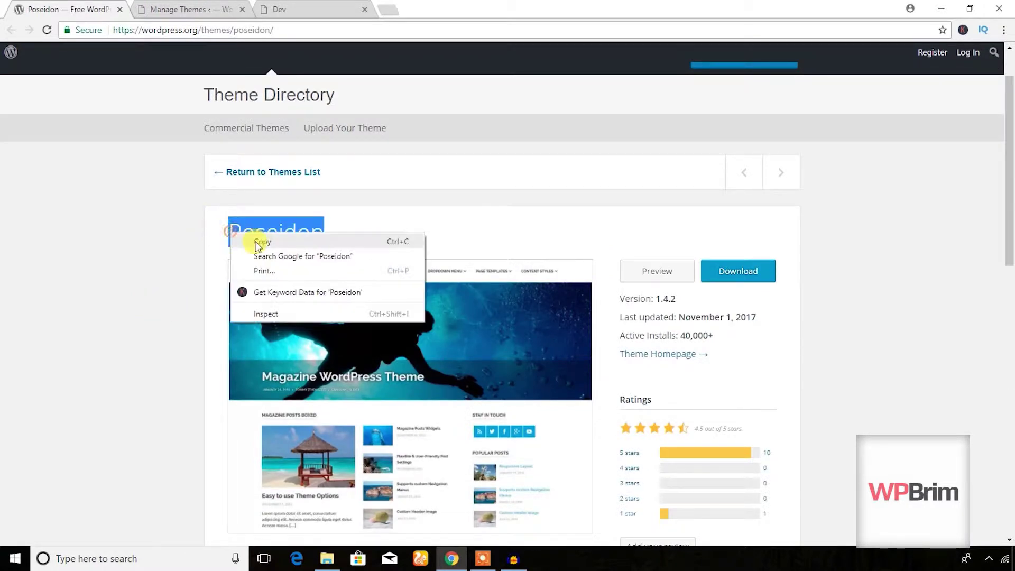
click(240, 244)
click(197, 6)
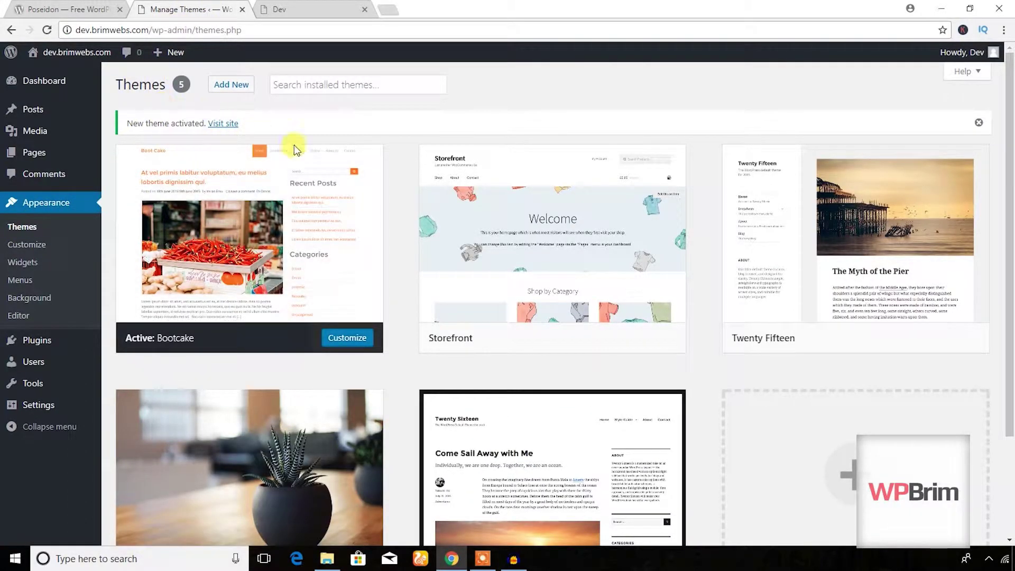
Search the theme directory for the pasted name Poseidon and install it
click(237, 95)
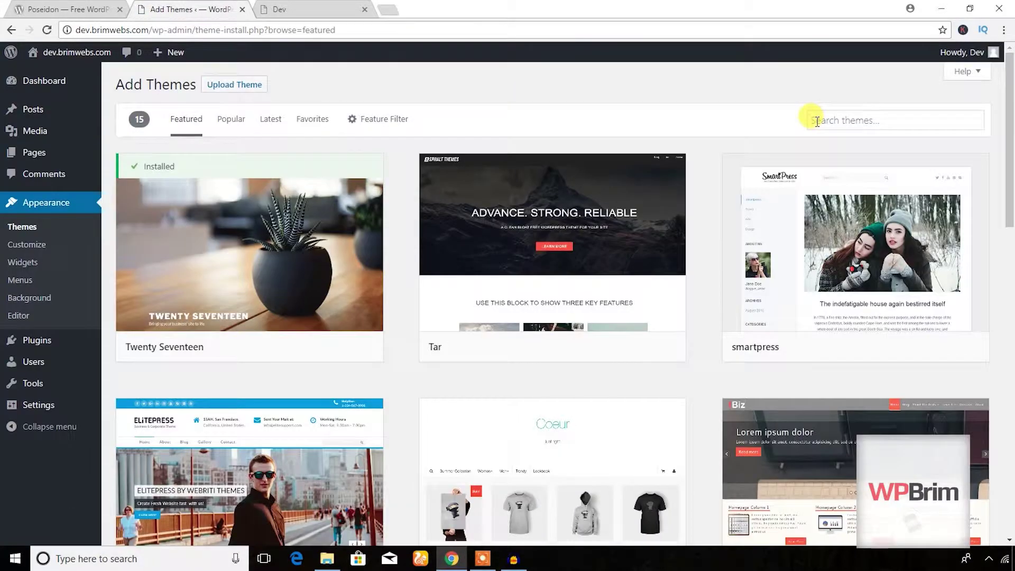
click(816, 121)
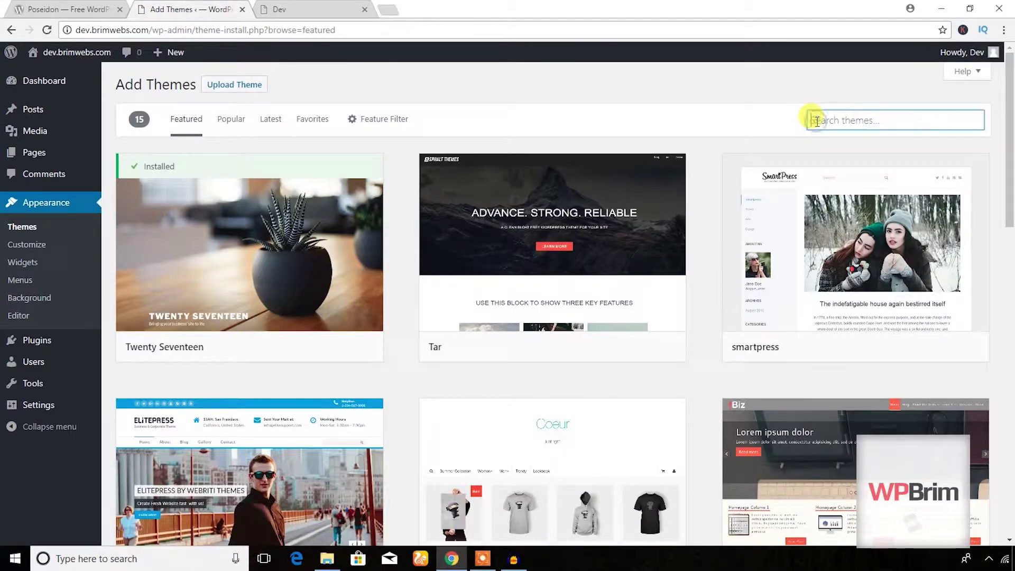
right_click(816, 121)
click(851, 211)
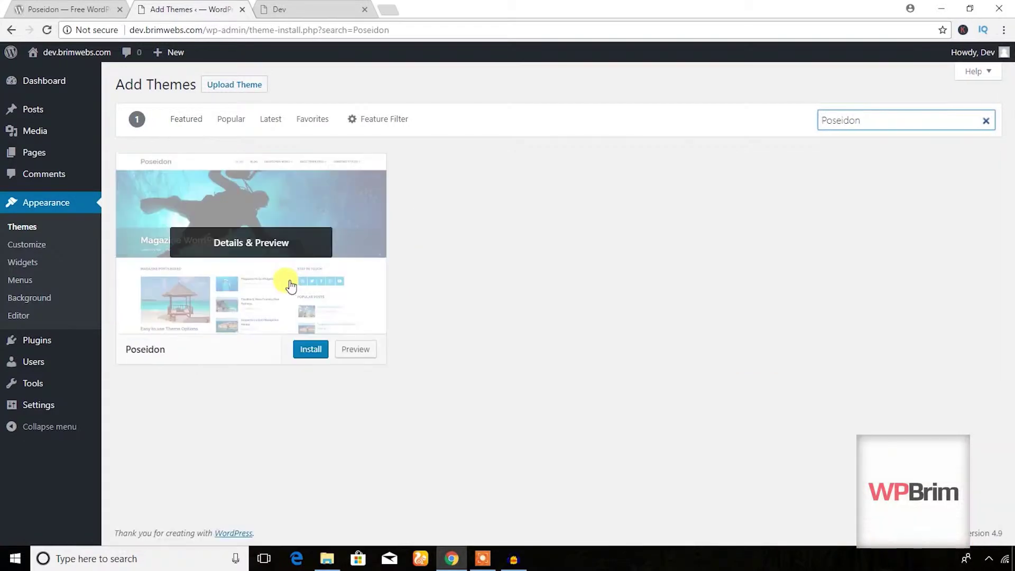
click(313, 352)
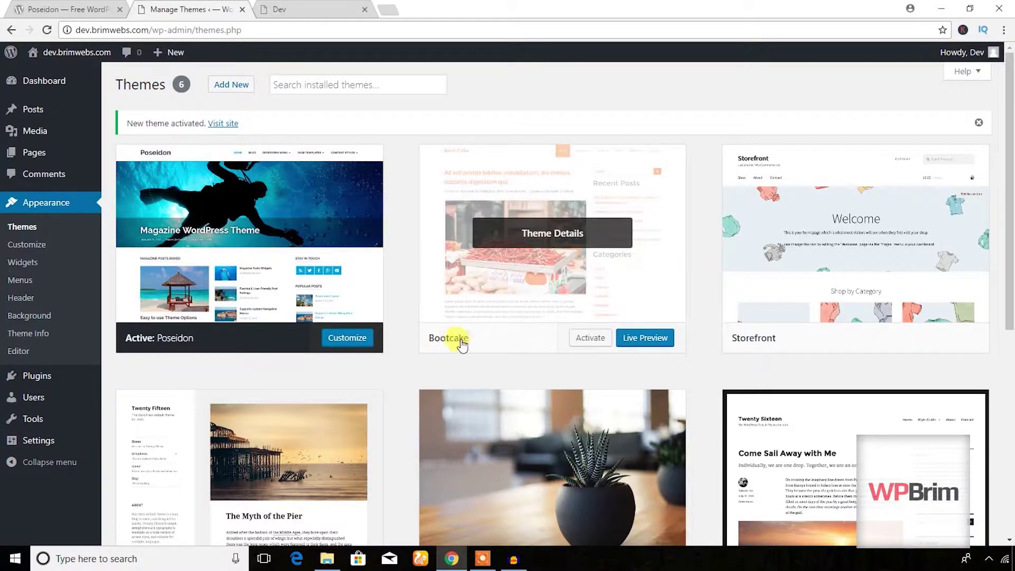
Compare the live site with the installed themes list before refreshing
click(320, 8)
scroll(370, 336, down, 6)
scroll(316, 335, down, 2)
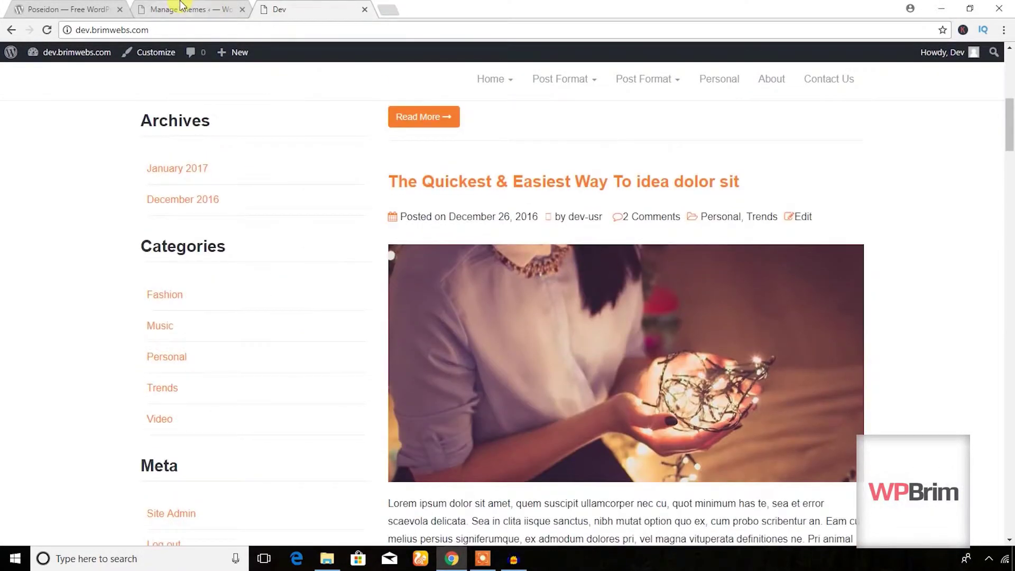
key(ctrl+shift+Tab)
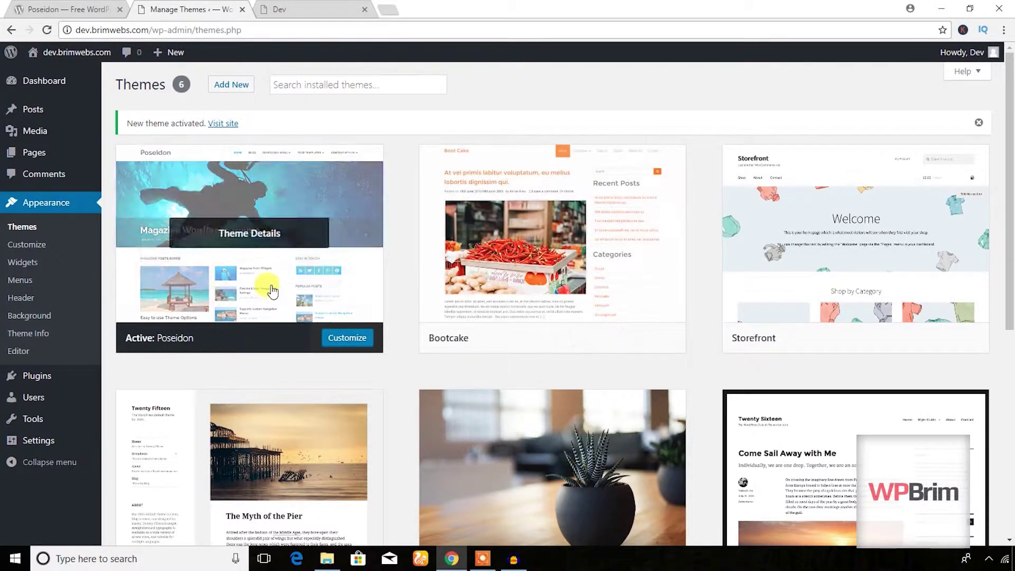
click(295, 7)
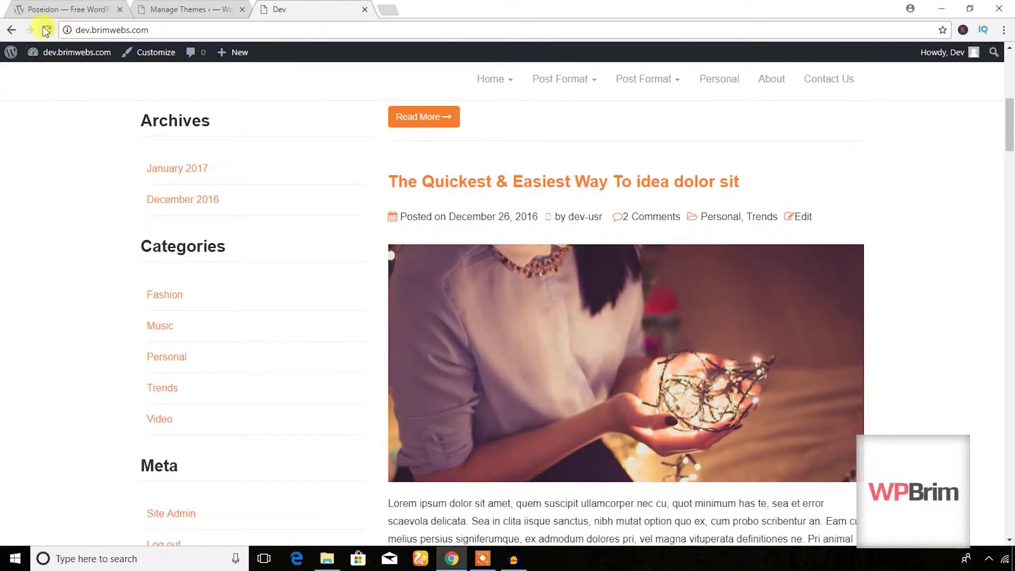
click(168, 8)
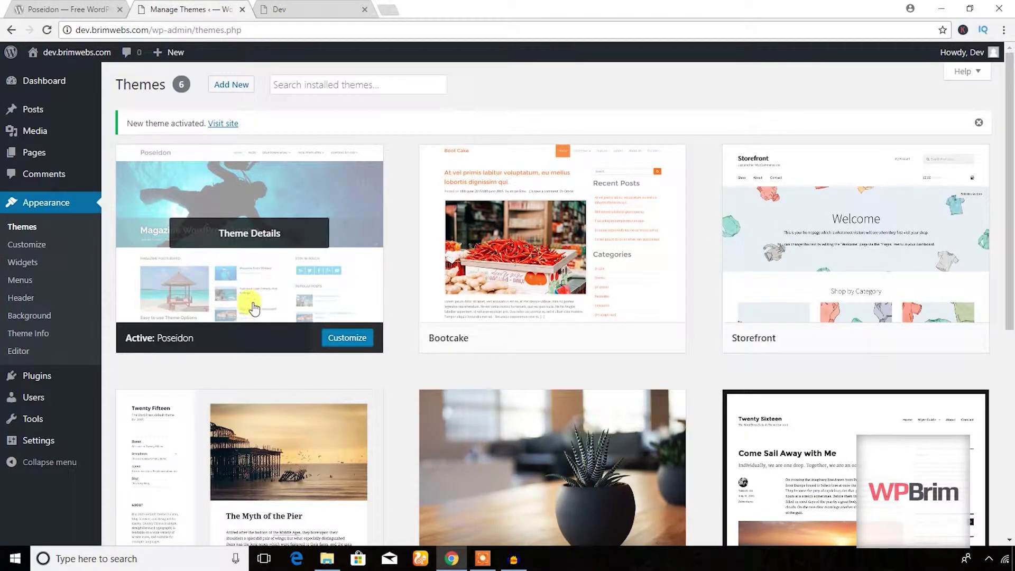
click(339, 6)
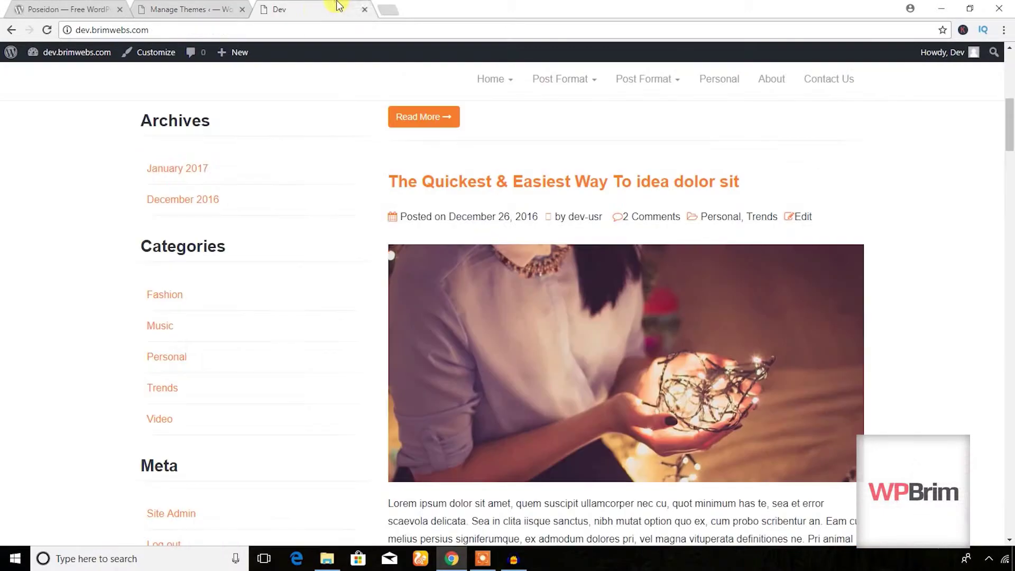
Reload the live site and scroll through its new Poseidon magazine layout
click(50, 30)
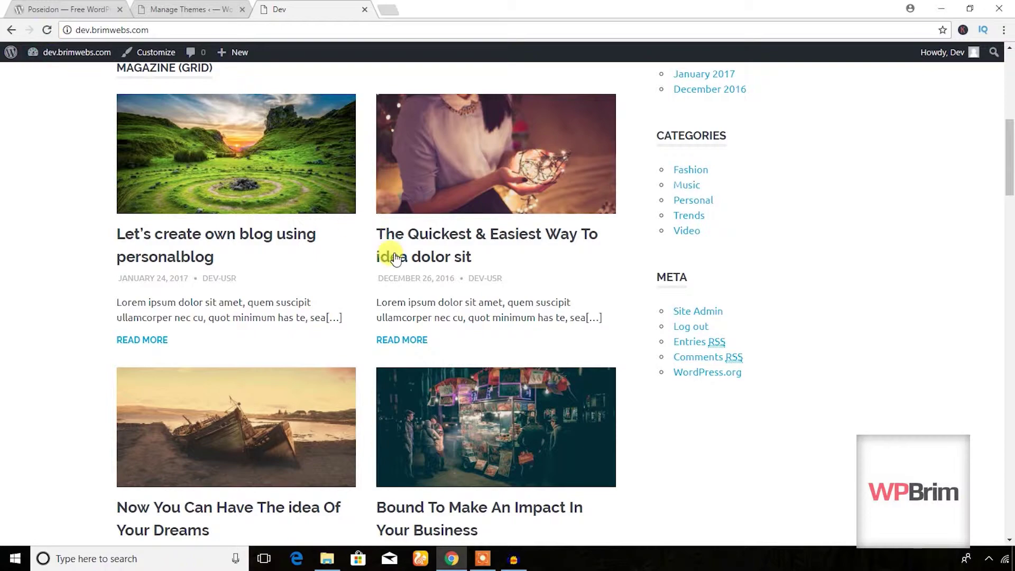
scroll(395, 259, up, 8)
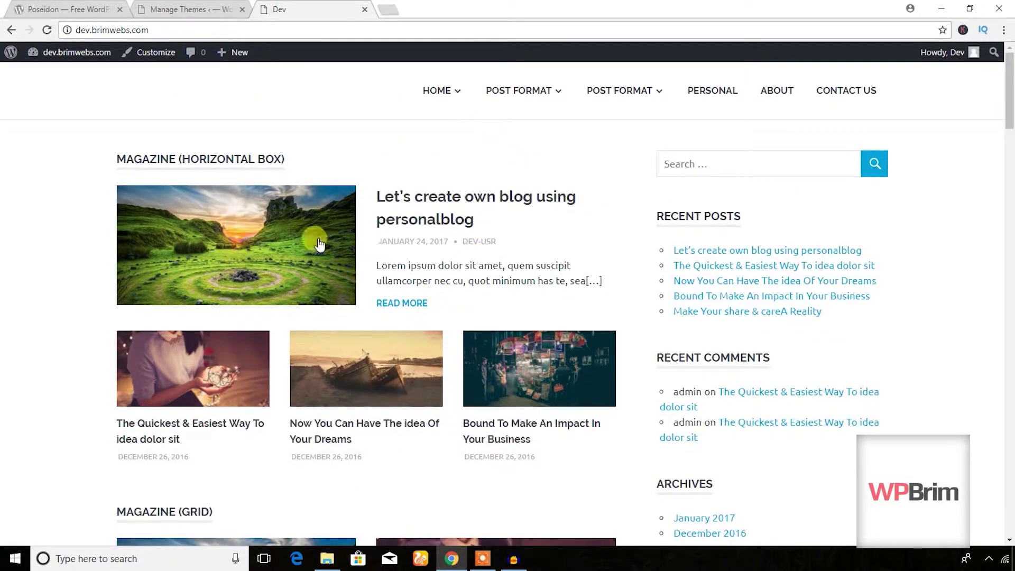
scroll(319, 244, down, 20)
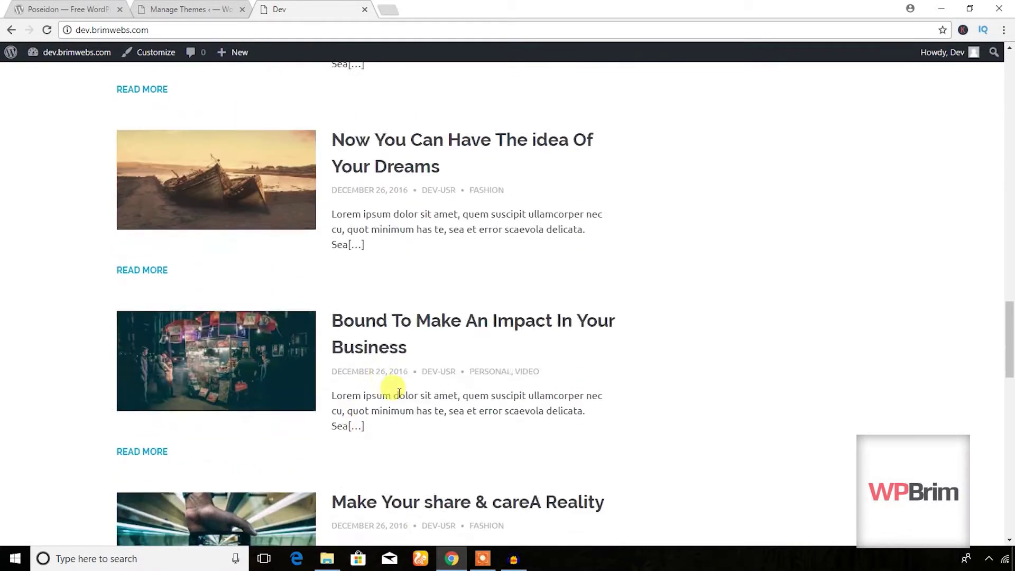
scroll(399, 392, down, 15)
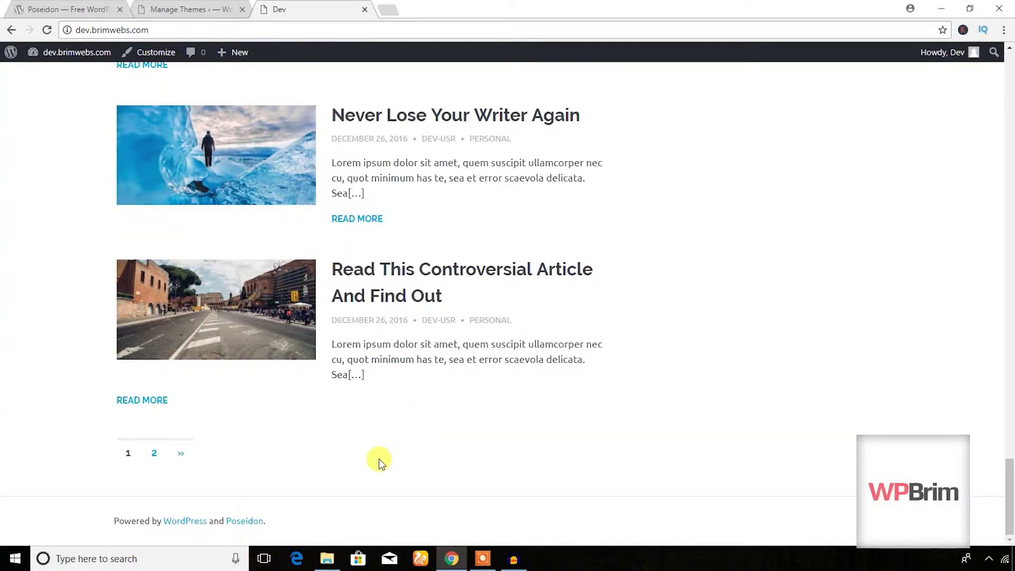
scroll(316, 236, up, 20)
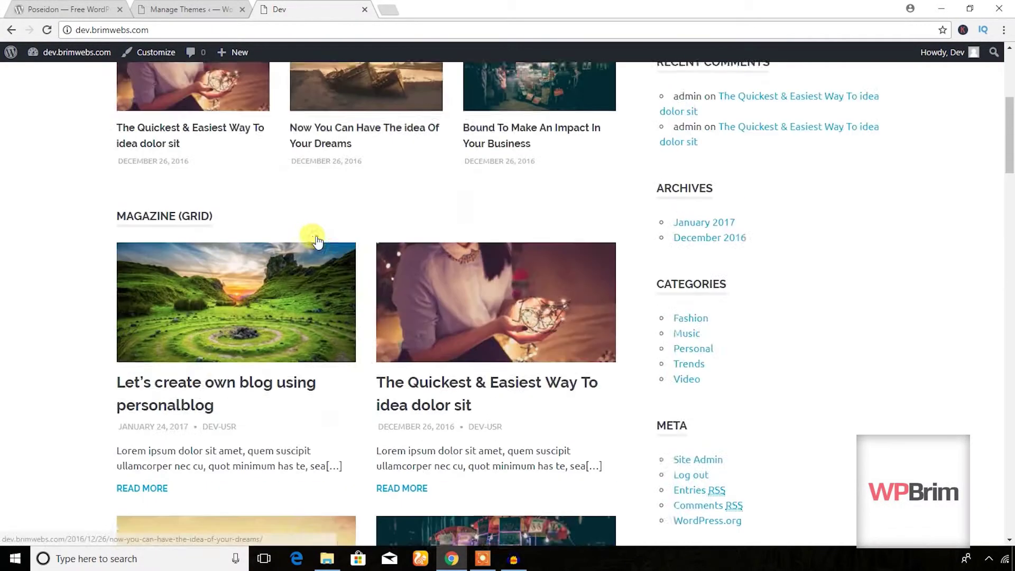
click(200, 8)
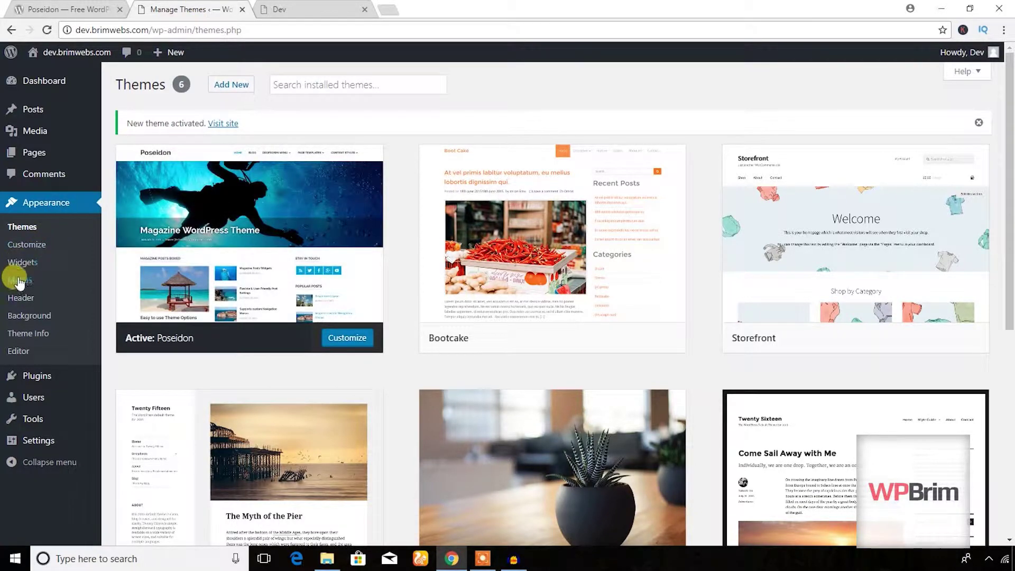
Review the Main Menu in the Menus editor, then inspect the HOME and POST FORMAT dropdowns on the live site
click(33, 286)
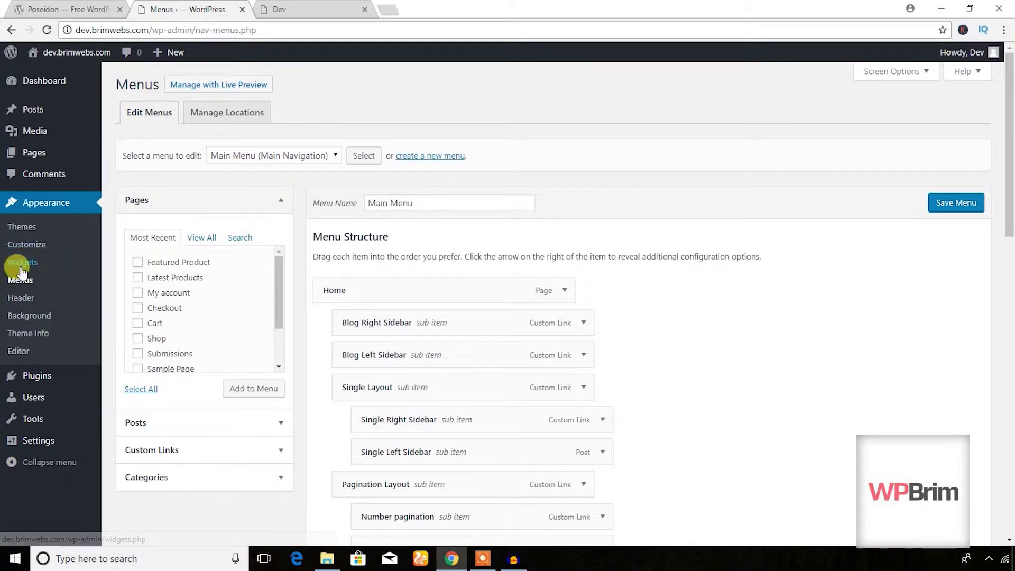
key(ctrl+Tab)
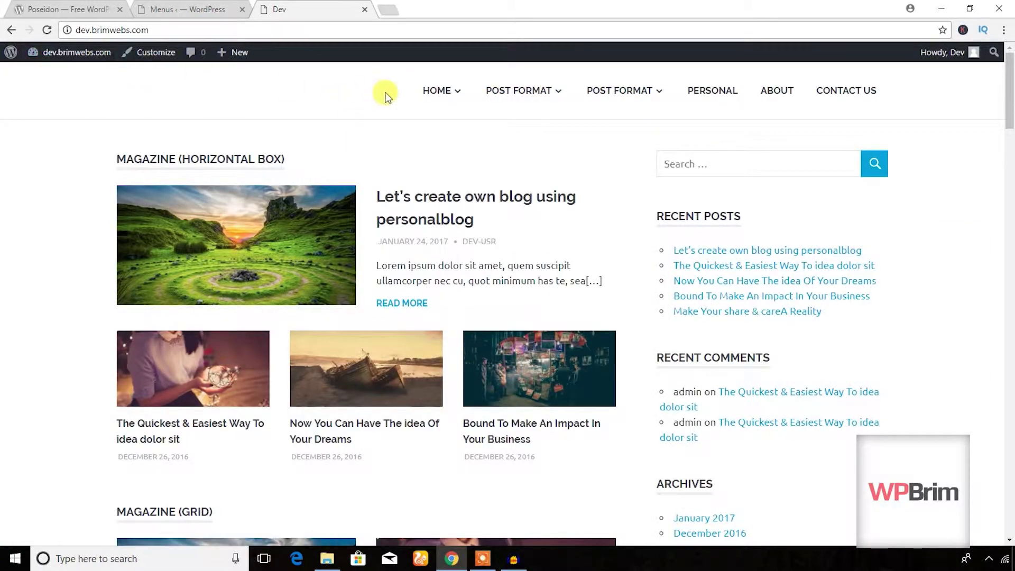
mouse_move(431, 91)
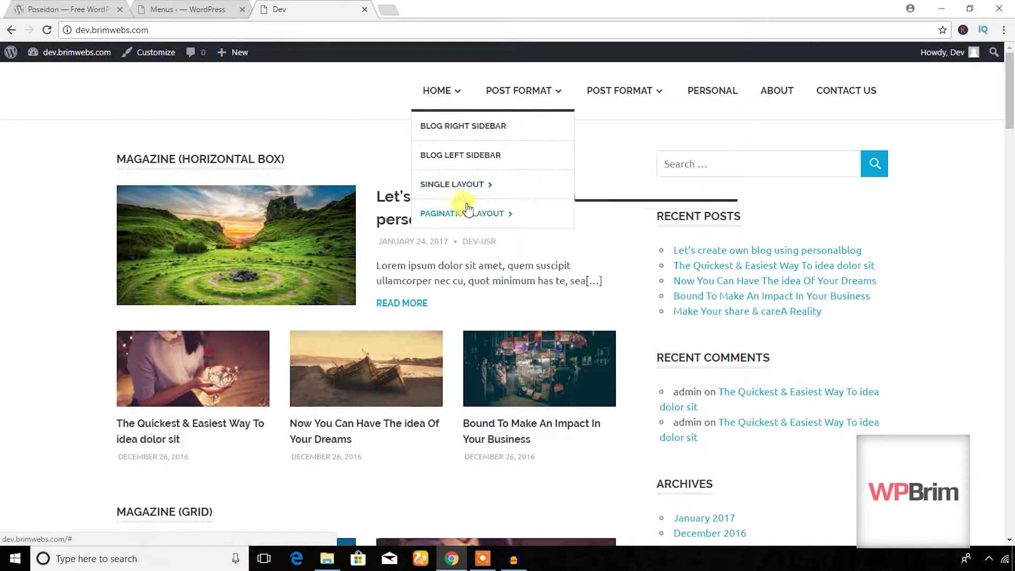
mouse_move(465, 211)
mouse_move(555, 95)
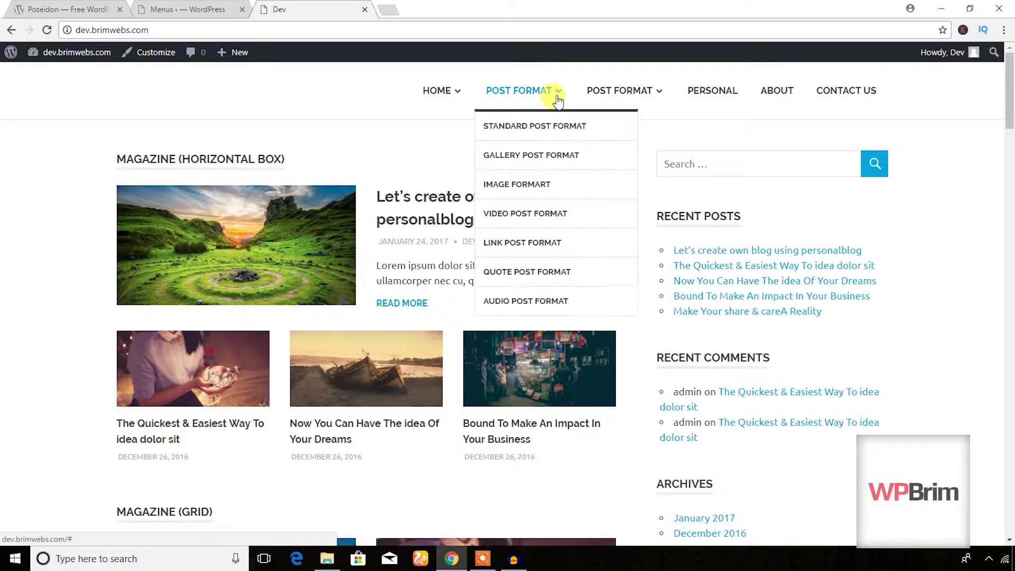
mouse_move(616, 93)
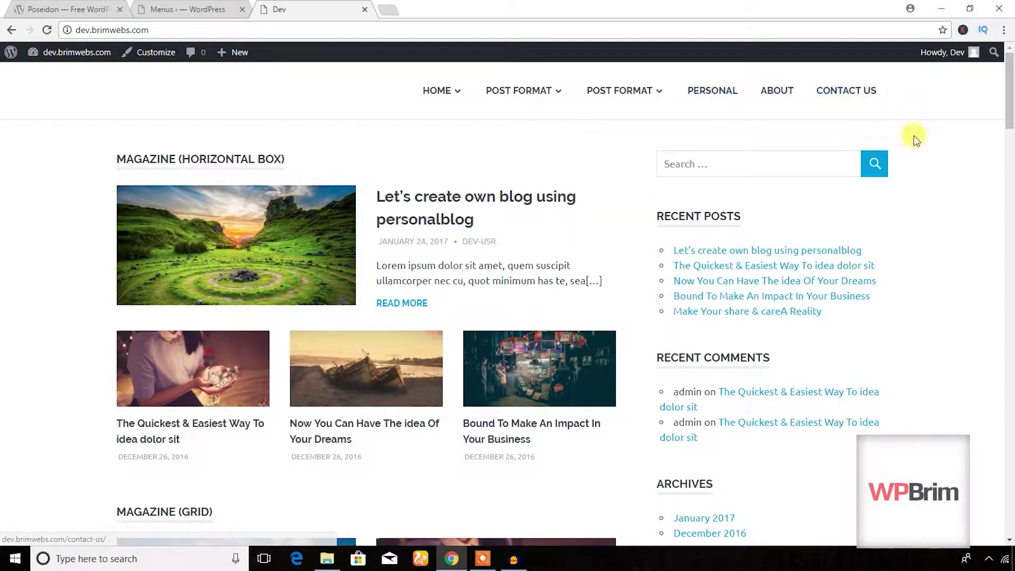
scroll(443, 221, down, 10)
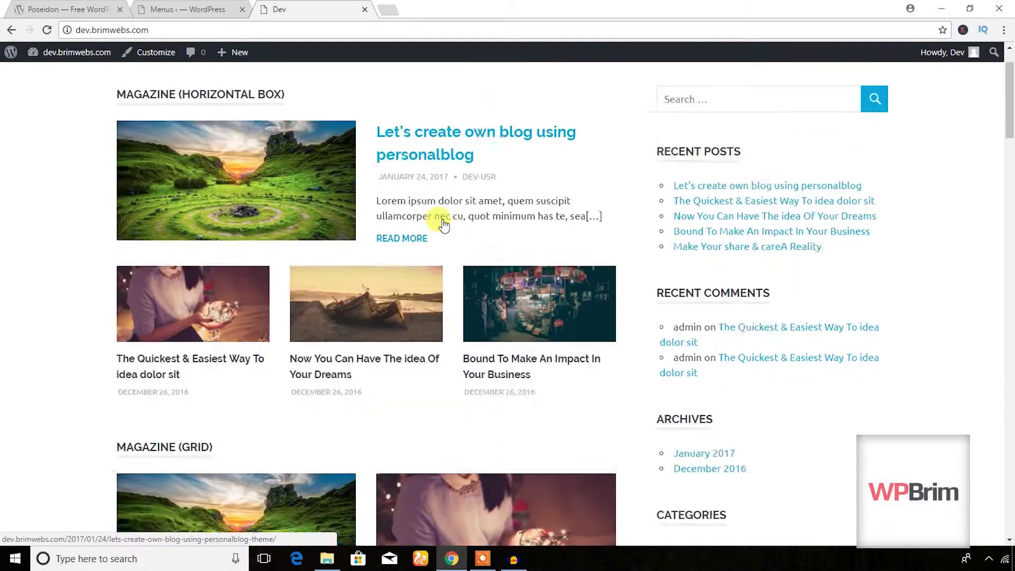
scroll(442, 222, up, 6)
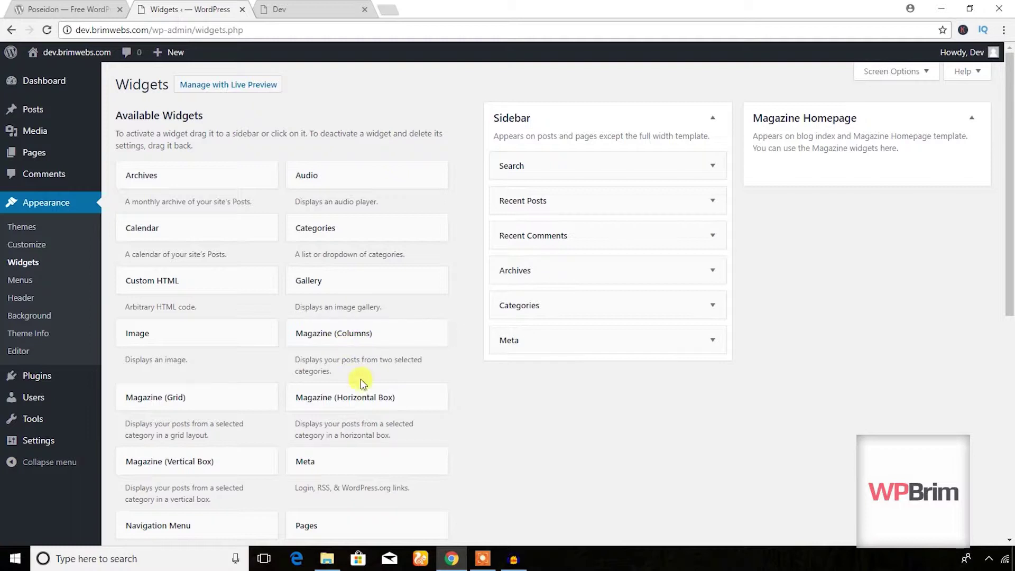
Check the Widgets page: Magazine Homepage empty, Sidebar widgets untouched, then return to the live site
scroll(361, 379, down, 2)
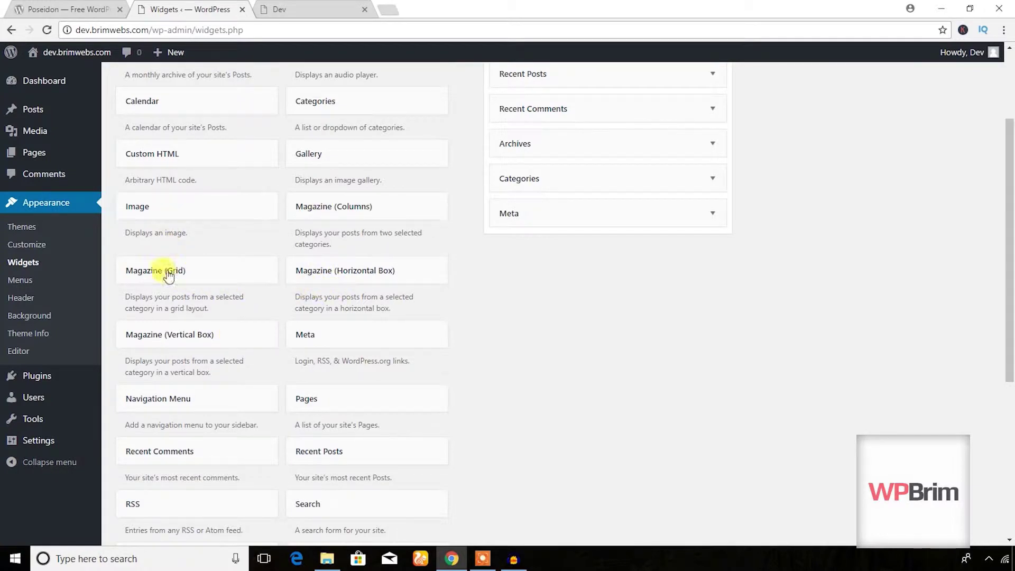
scroll(193, 333, down, 4)
scroll(234, 328, up, 6)
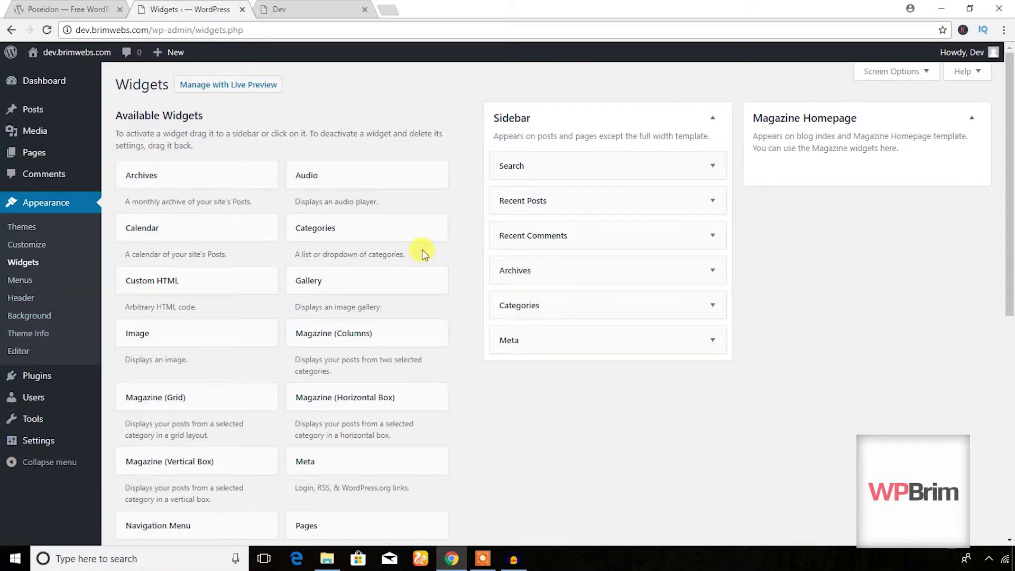
click(295, 9)
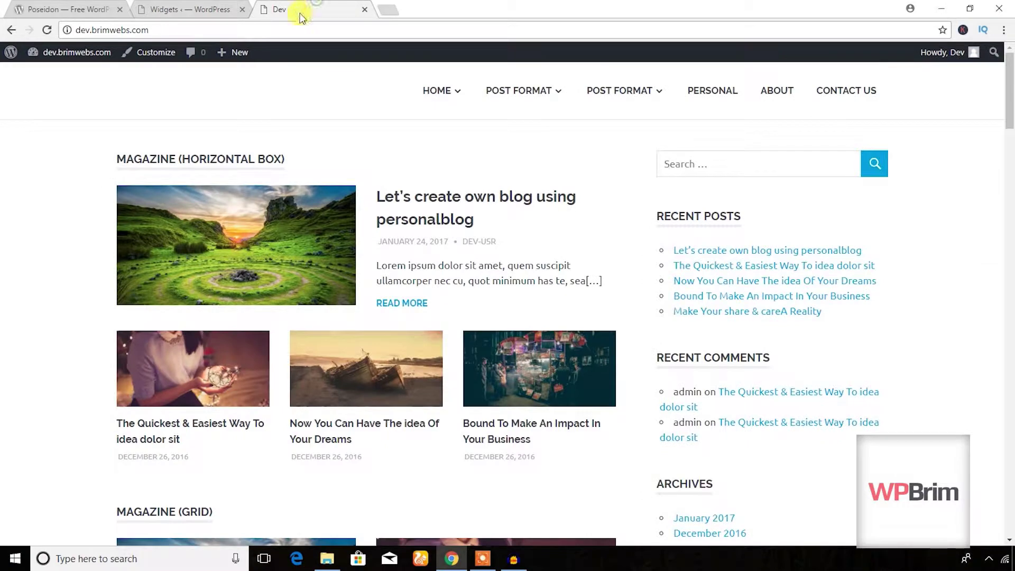
Reload the live site to see the widget changes, then return to the WordPress admin
click(47, 30)
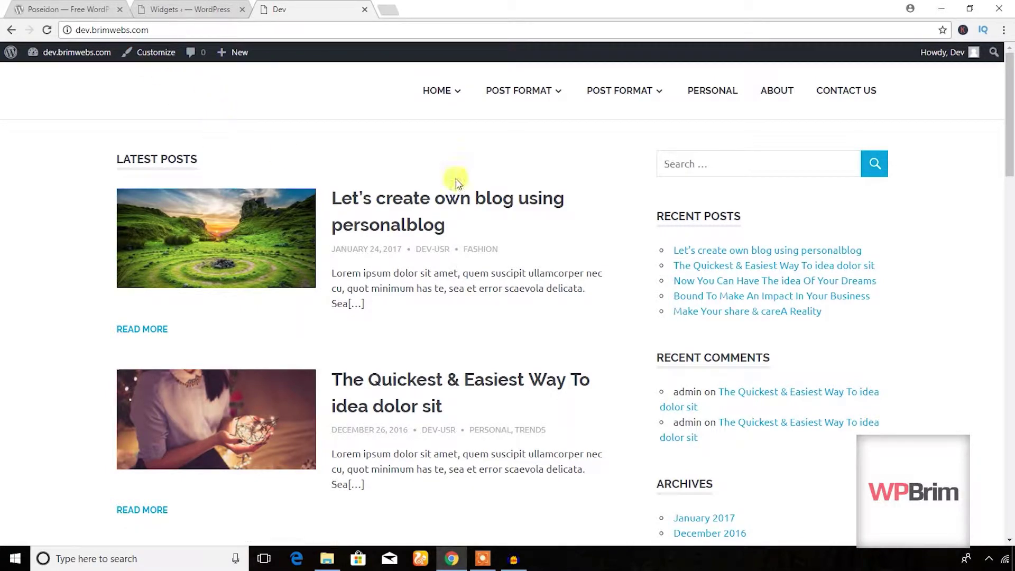
scroll(438, 343, down, 7)
scroll(444, 347, up, 7)
click(179, 9)
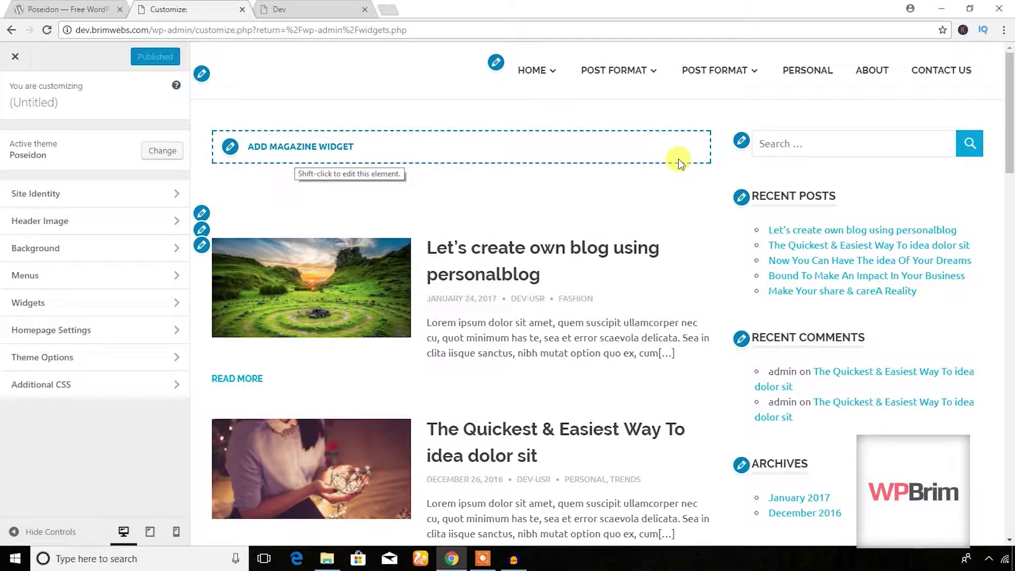
In Site Identity, enter Test as the site title, keeping the title shown and tagline hidden
click(149, 194)
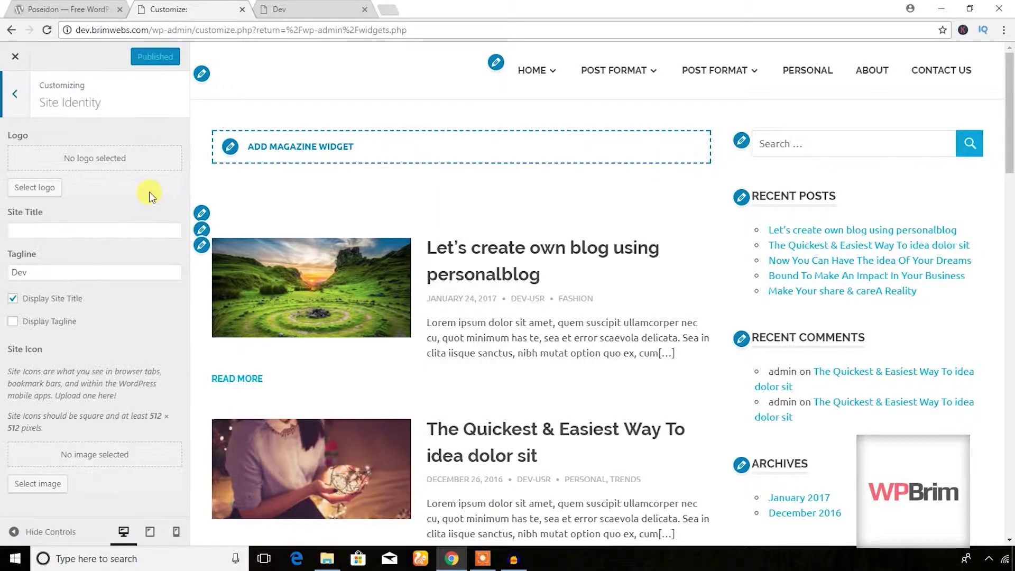
click(37, 229)
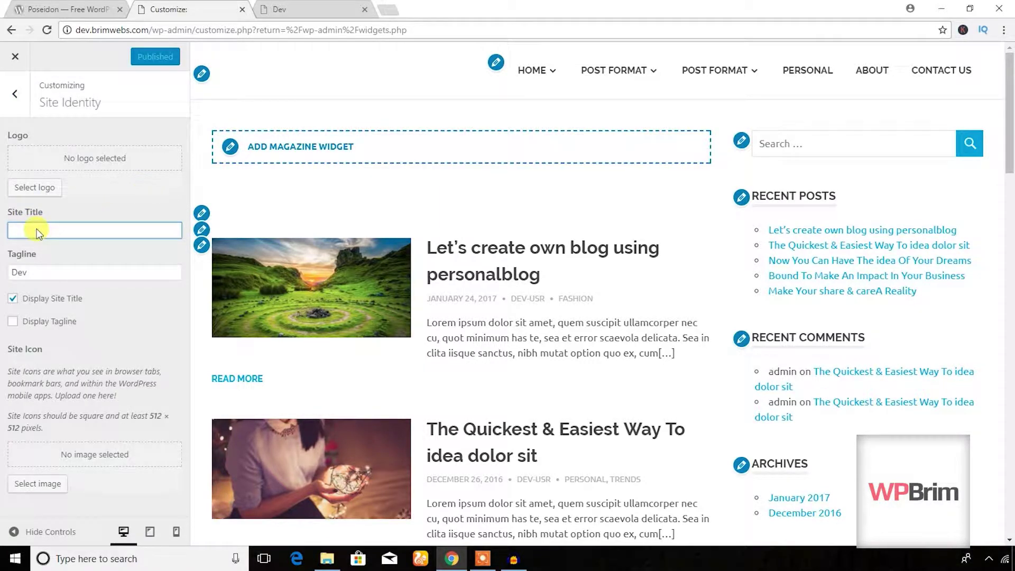
text(Test)
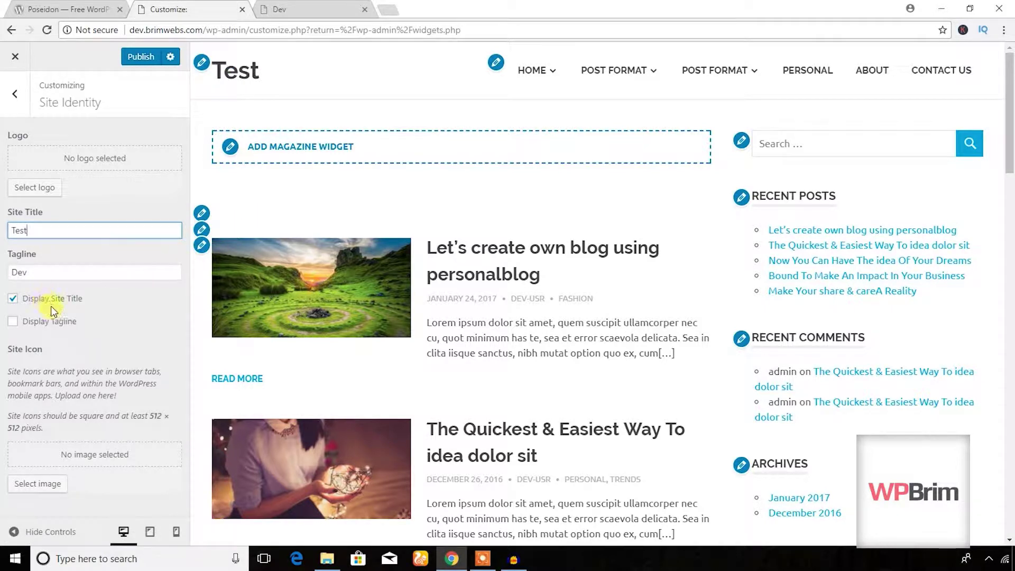
click(13, 298)
click(12, 299)
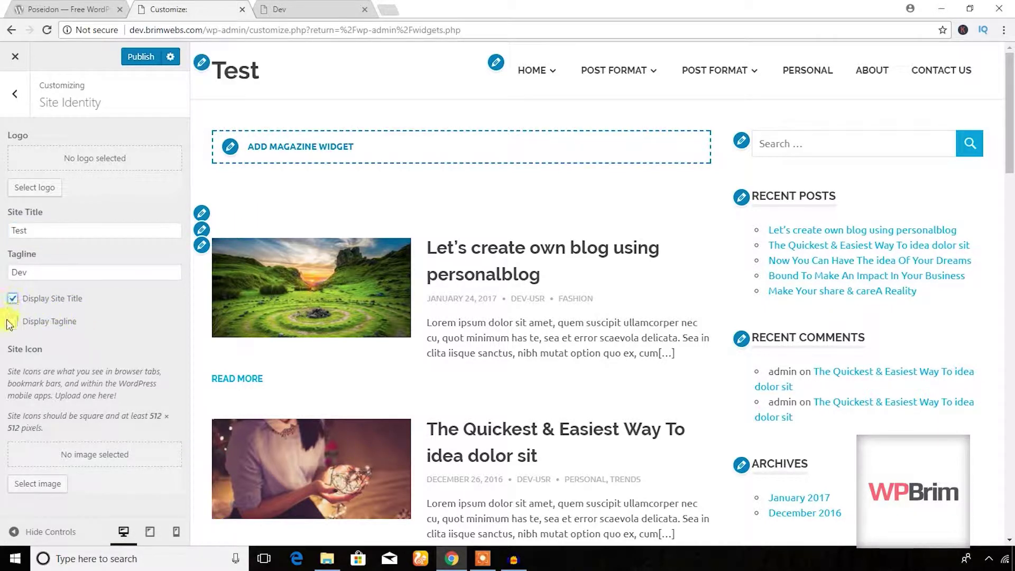
click(11, 322)
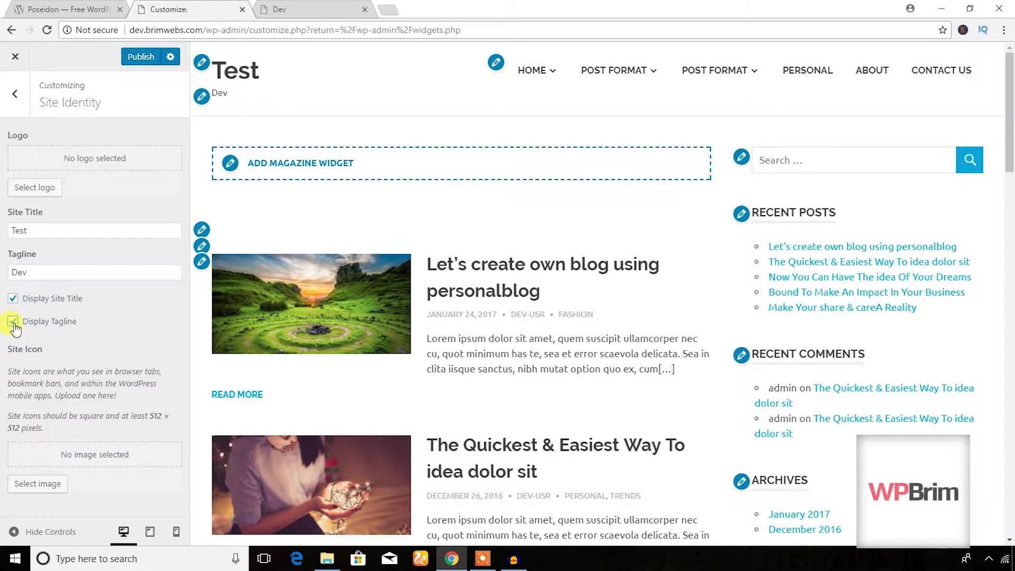
click(12, 323)
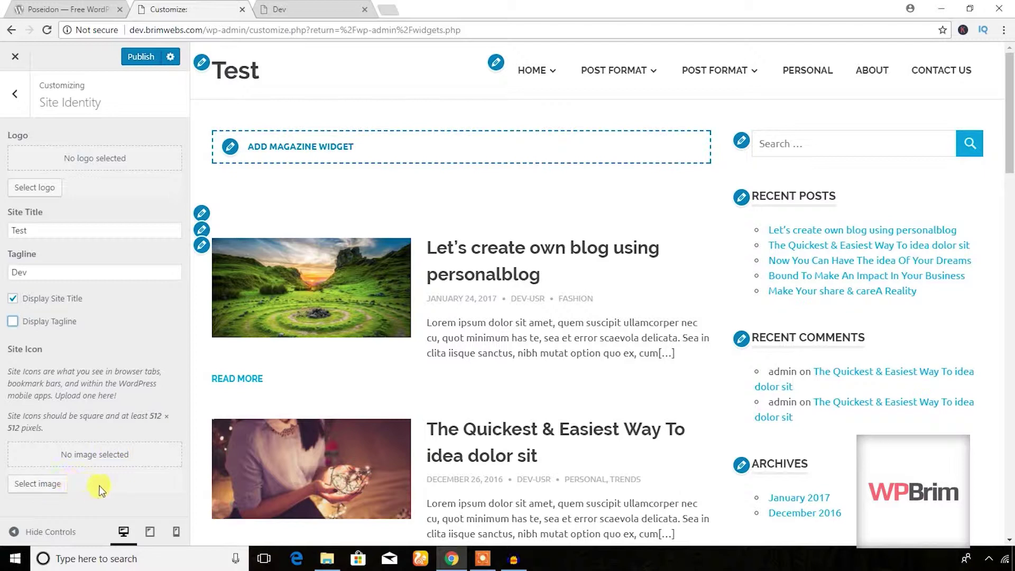
Look over the Header Image settings and come back to the section list
click(15, 100)
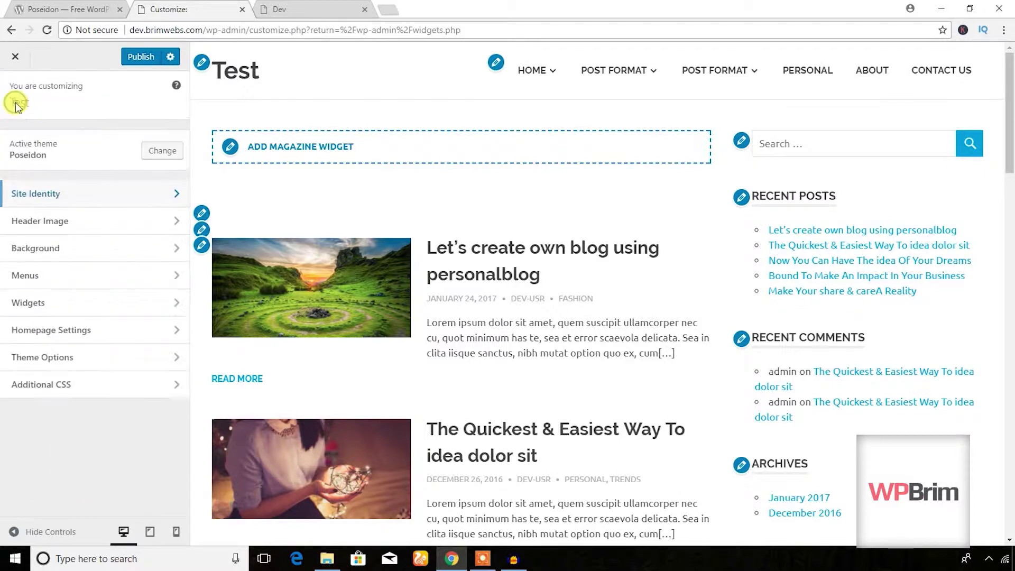
click(90, 223)
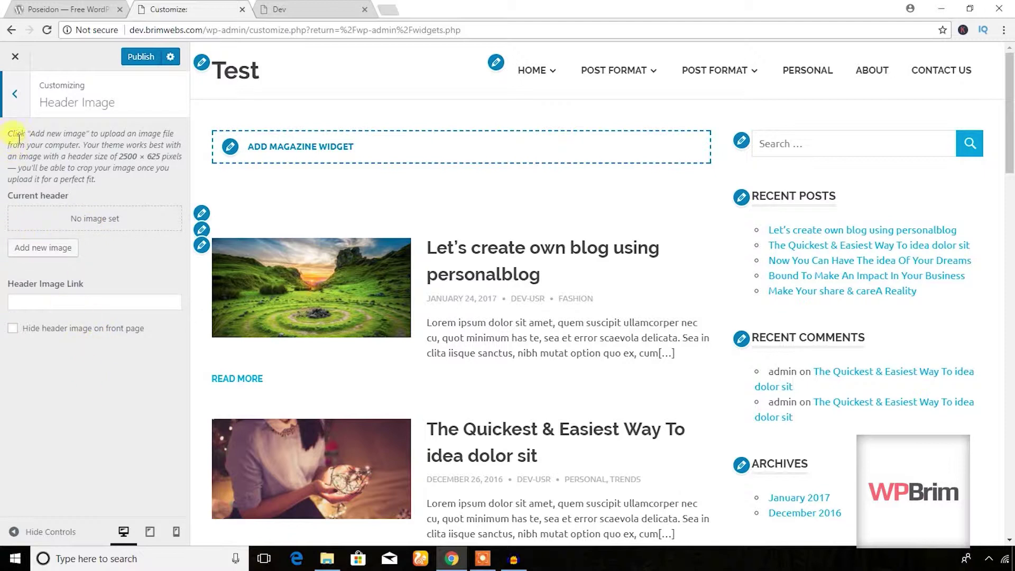
click(15, 104)
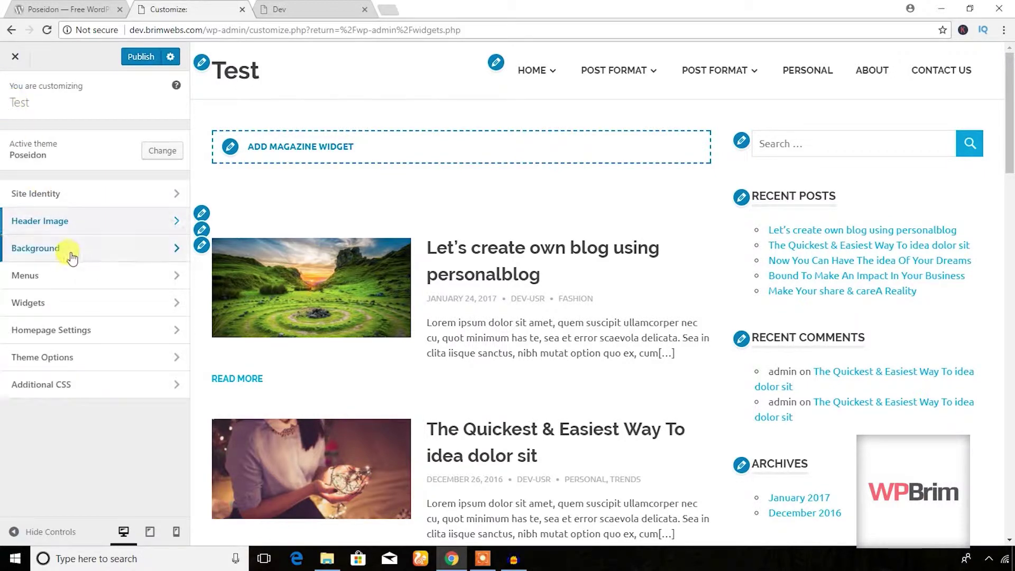
click(72, 256)
click(16, 92)
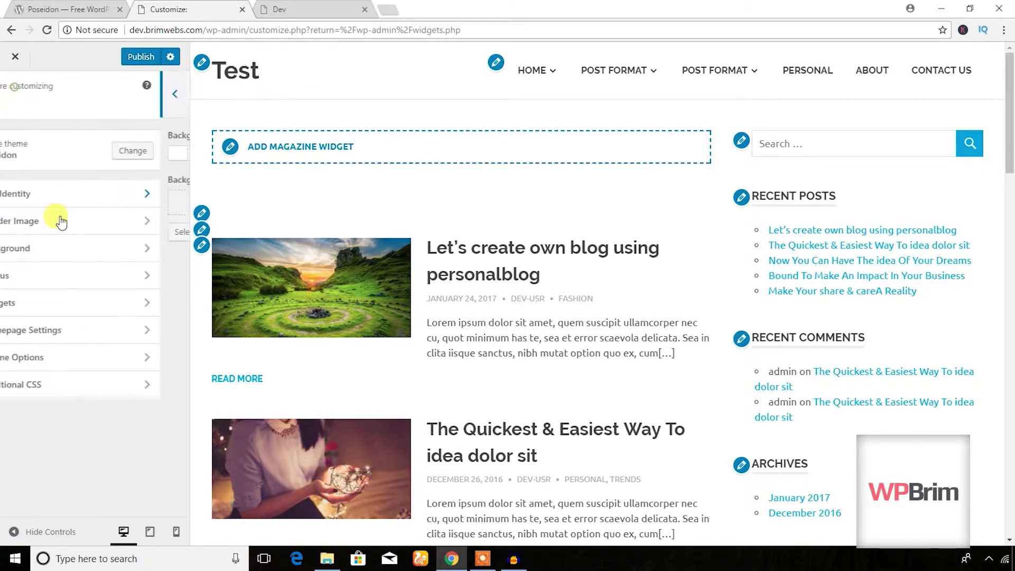
click(52, 278)
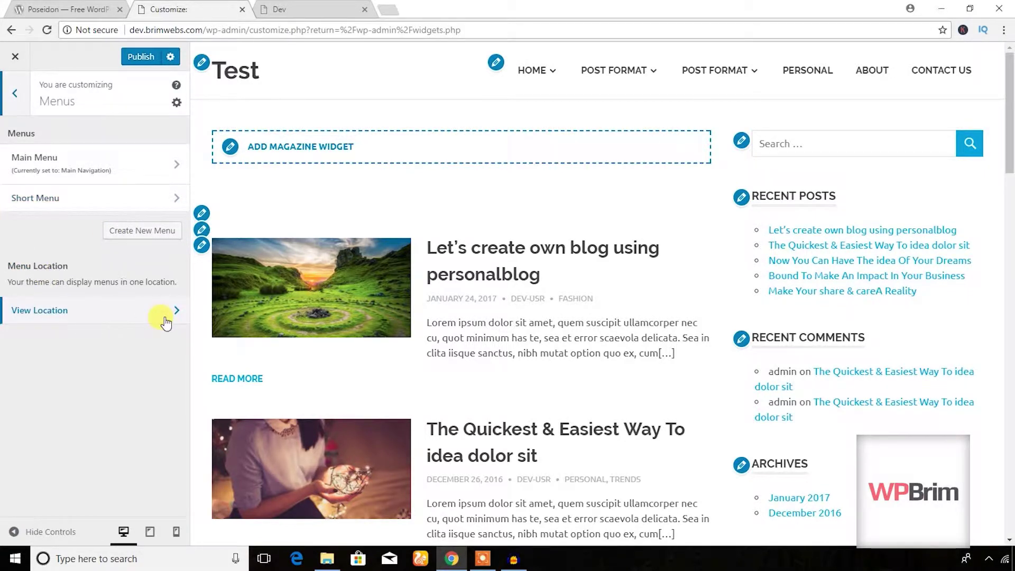
click(165, 317)
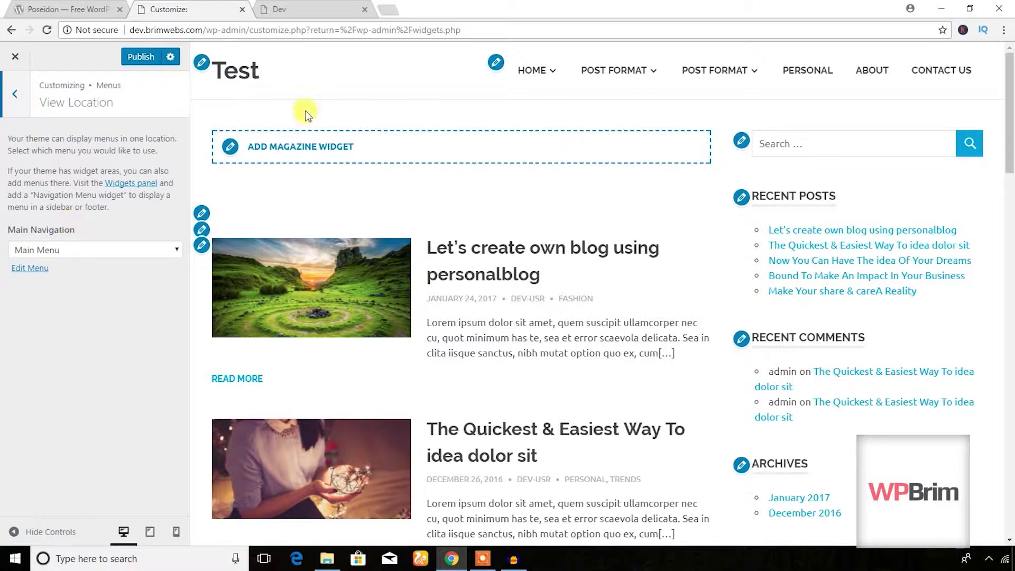
click(15, 97)
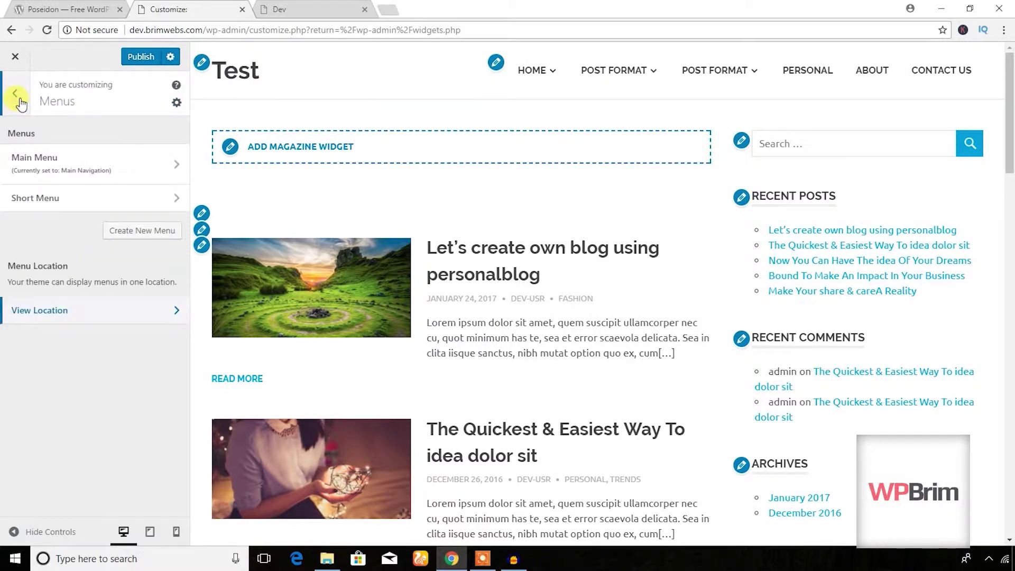
click(16, 97)
Delete the Meta widget from the Sidebar widget area
click(78, 300)
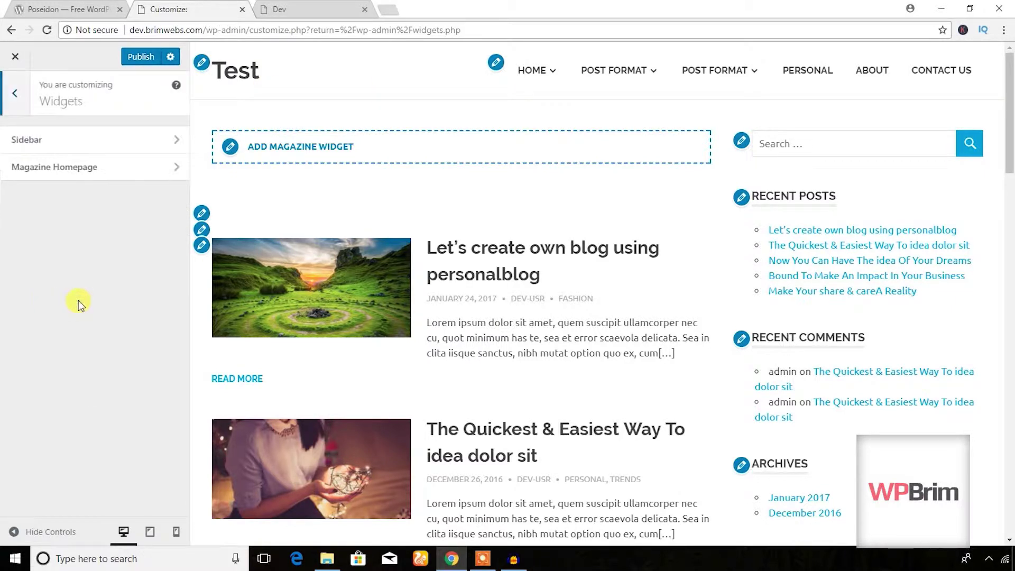
click(152, 141)
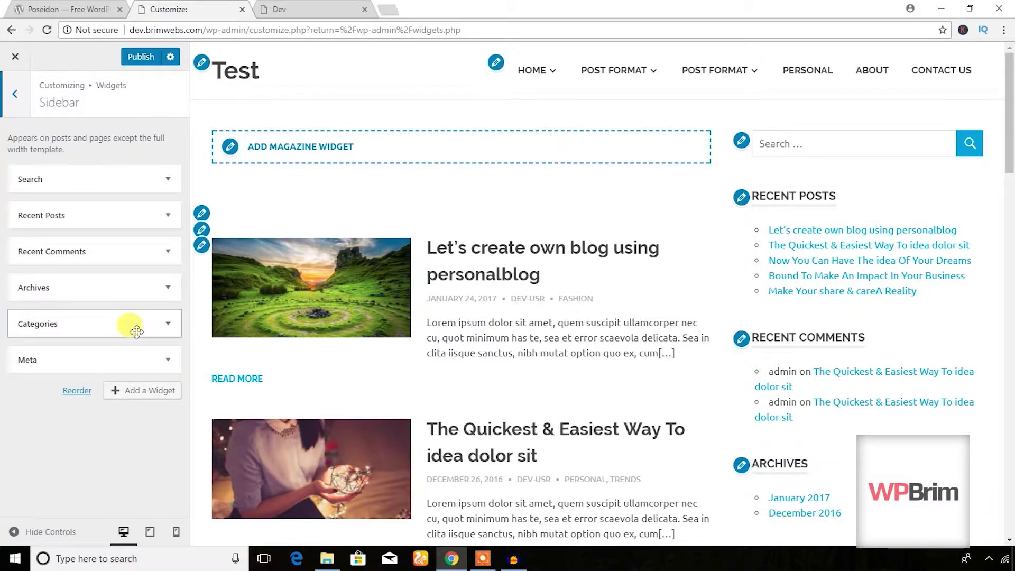
scroll(782, 446, down, 10)
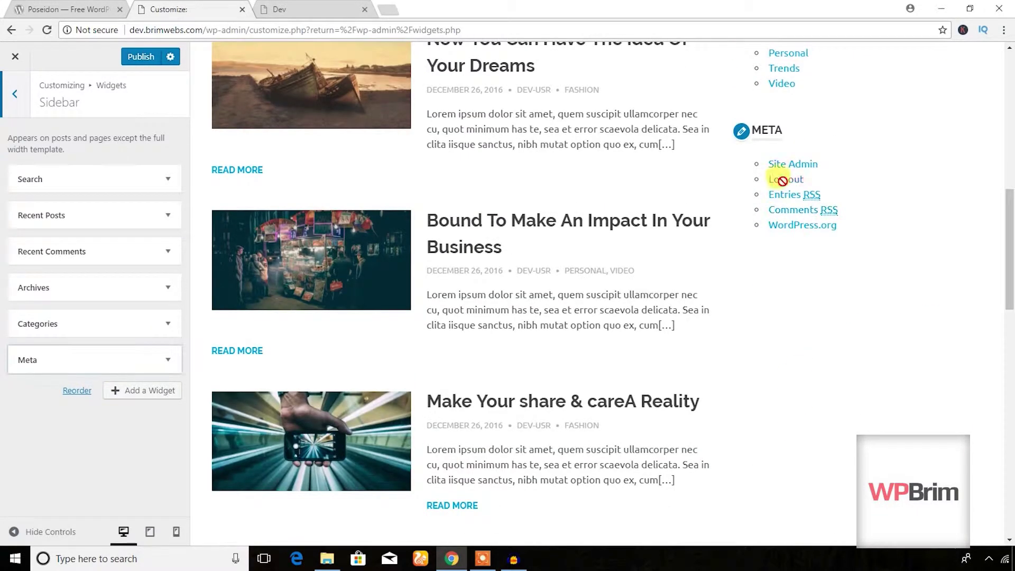
click(169, 364)
click(29, 426)
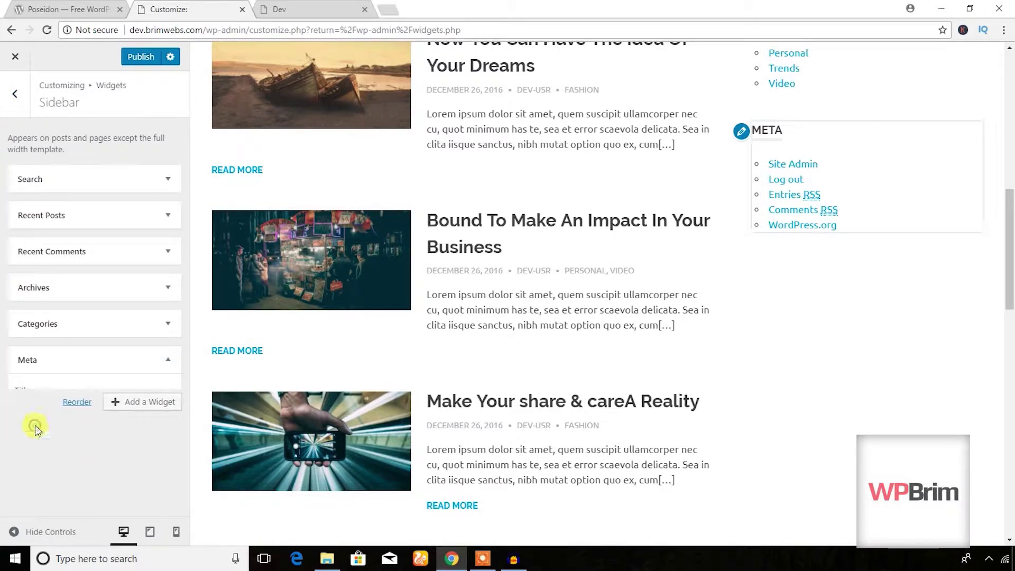
scroll(838, 231, up, 10)
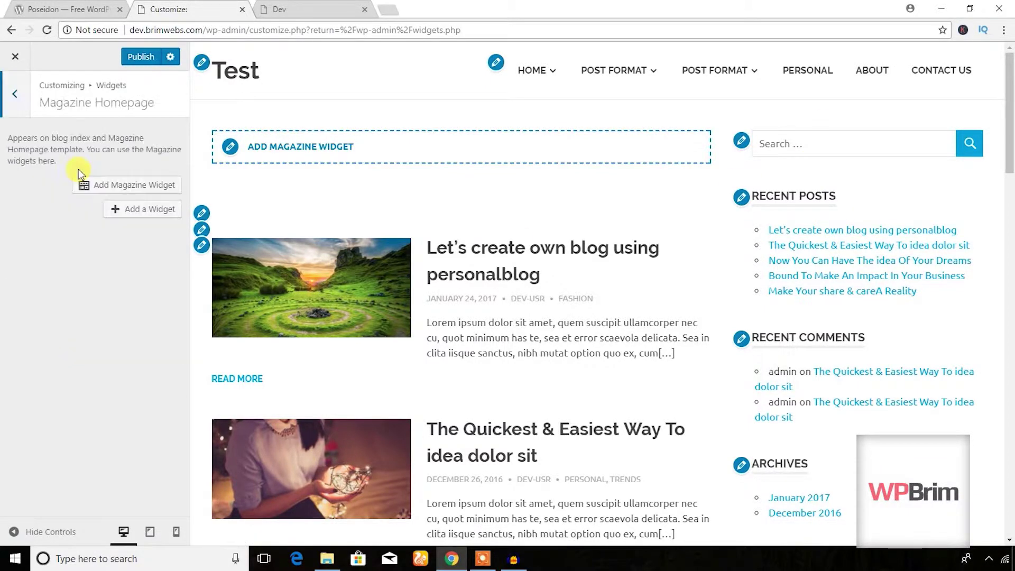
Add a Magazine (Columns) widget to the Magazine Homepage area and collapse its form
scroll(505, 255, down, 6)
scroll(508, 258, up, 6)
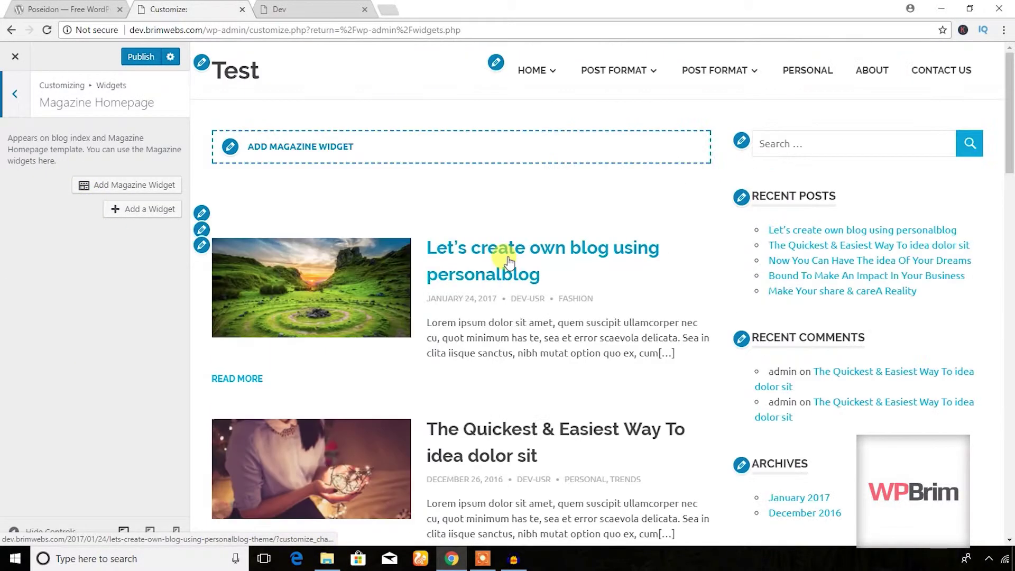
click(155, 196)
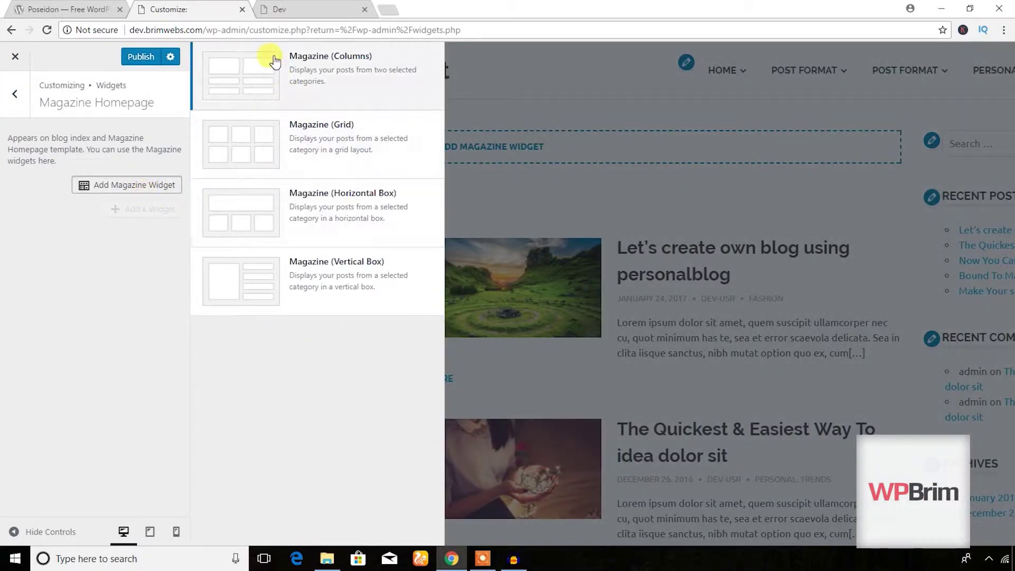
click(254, 88)
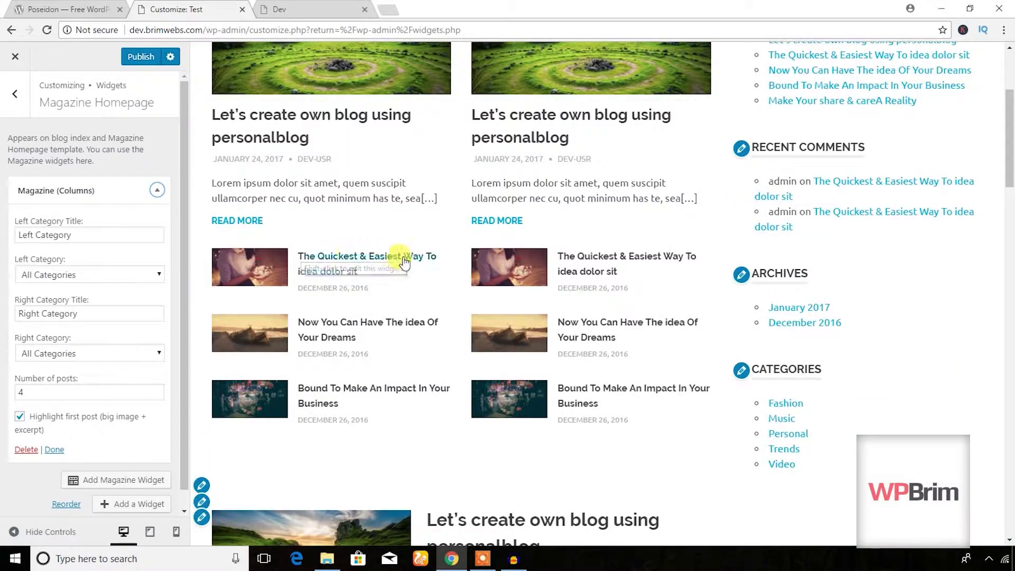
scroll(434, 264, up, 4)
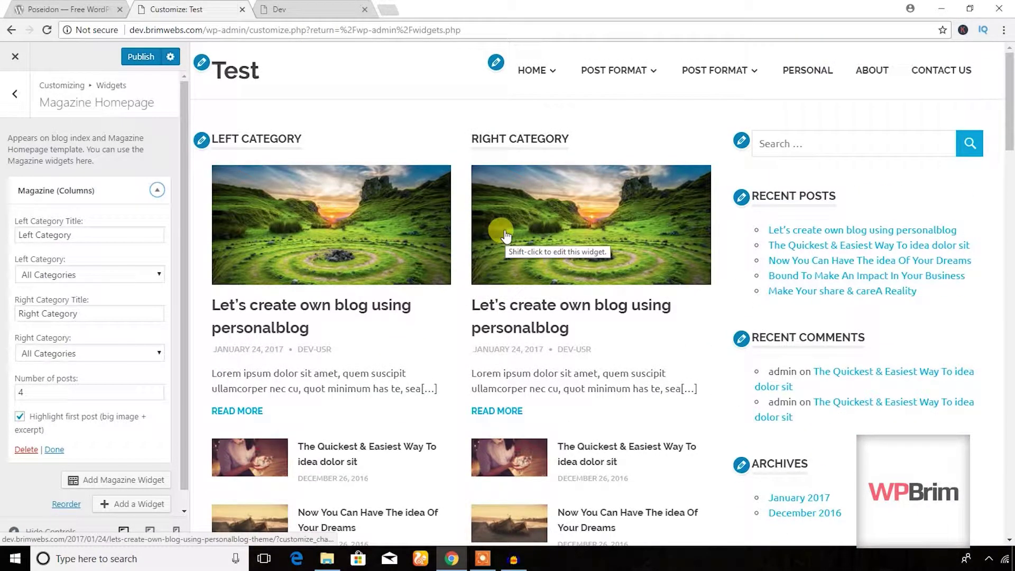
click(164, 190)
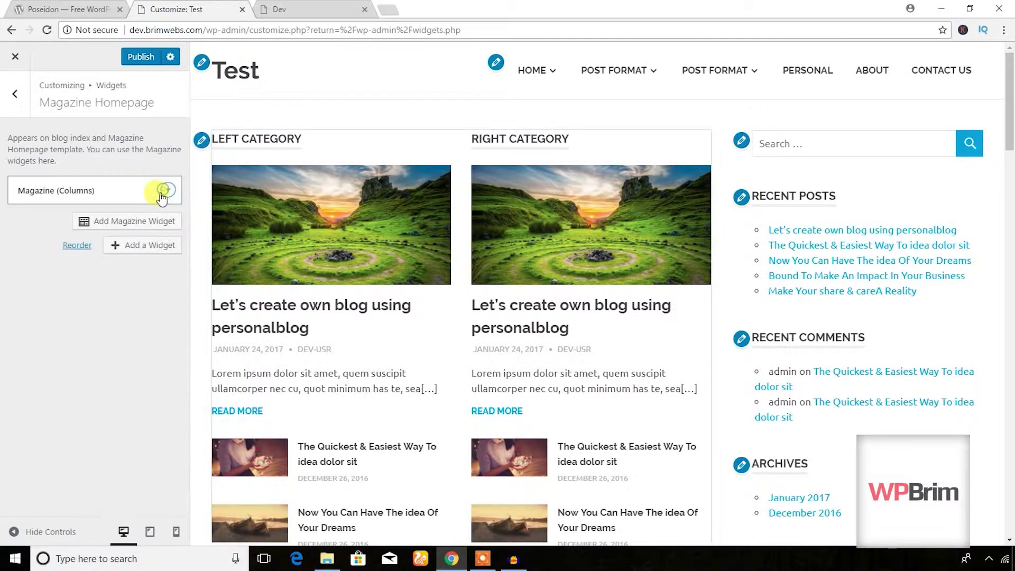
Add a Magazine (Grid) widget after the columns widget and set it to two columns
click(142, 227)
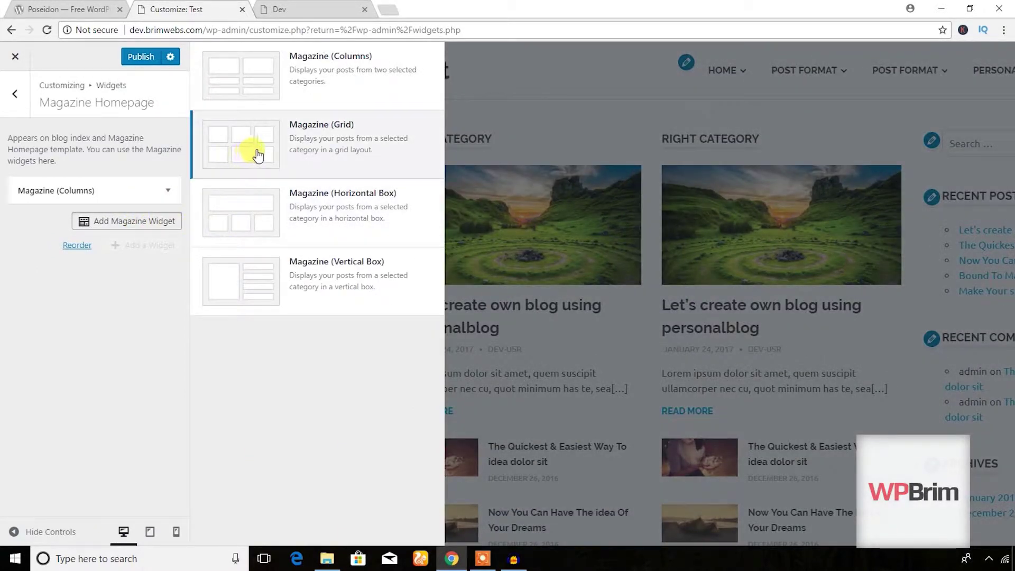
click(250, 157)
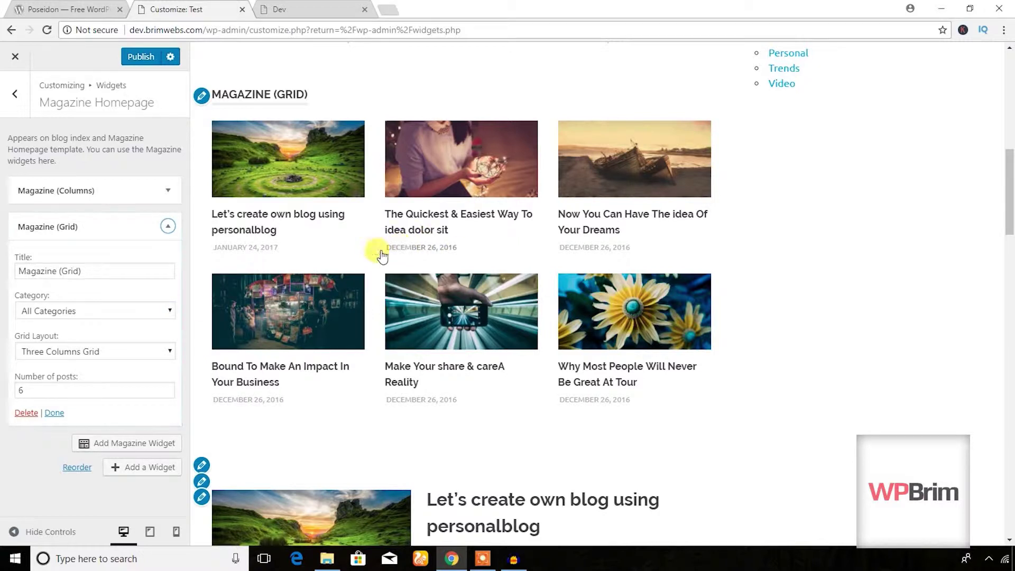
click(114, 311)
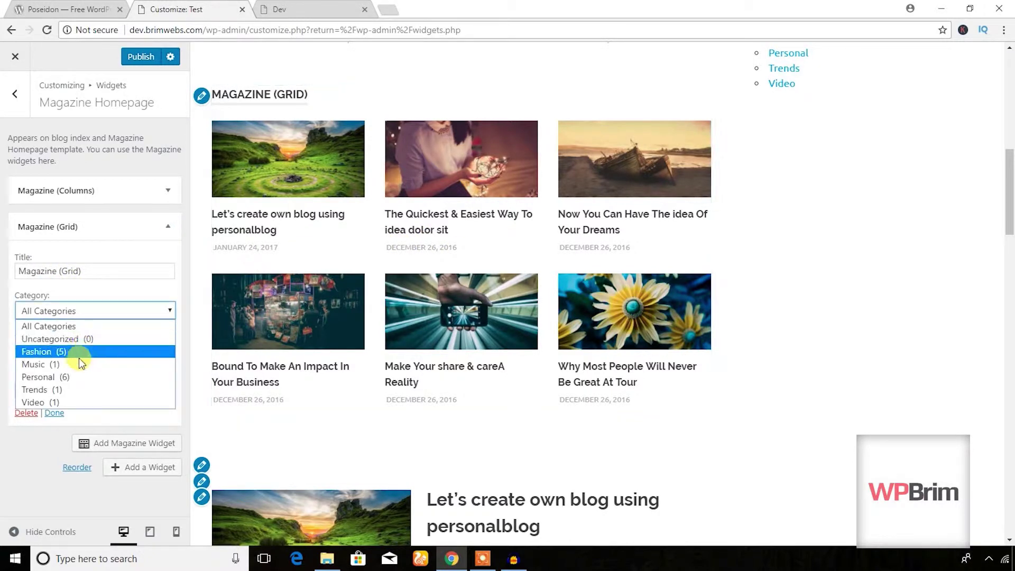
click(141, 291)
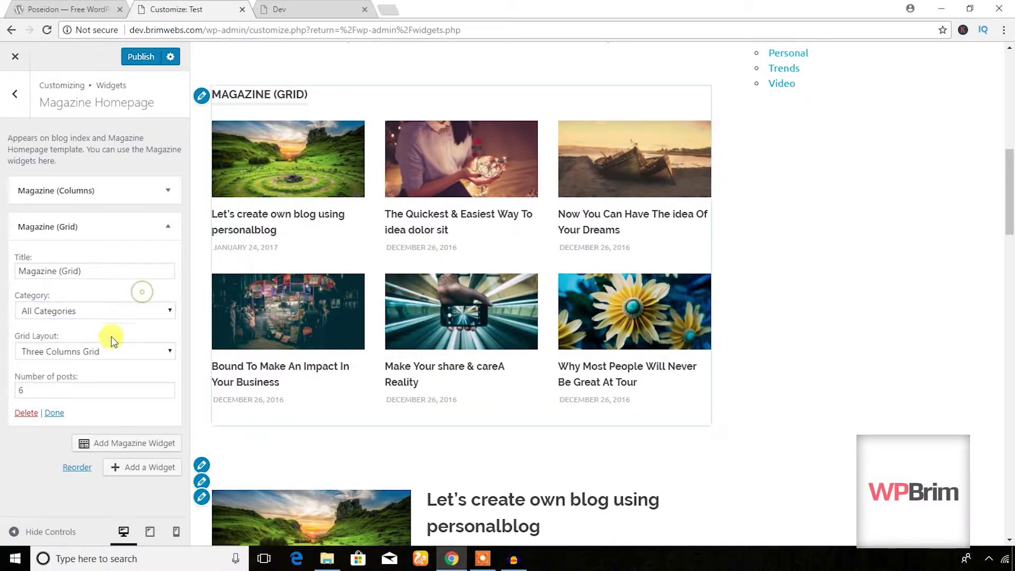
click(143, 352)
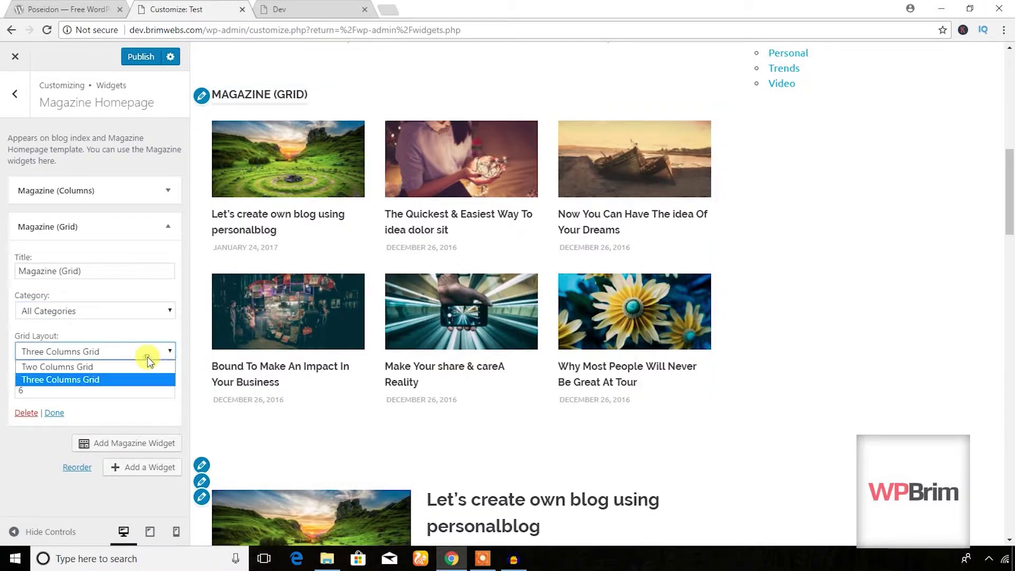
click(106, 366)
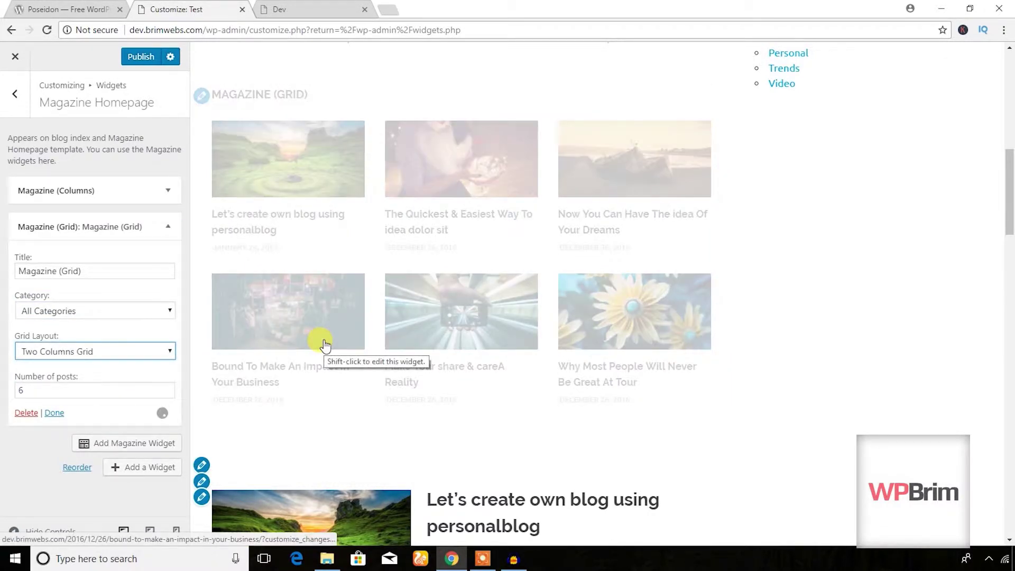
Filter the Magazine (Grid) widget to the Personal category
scroll(370, 327, up, 5)
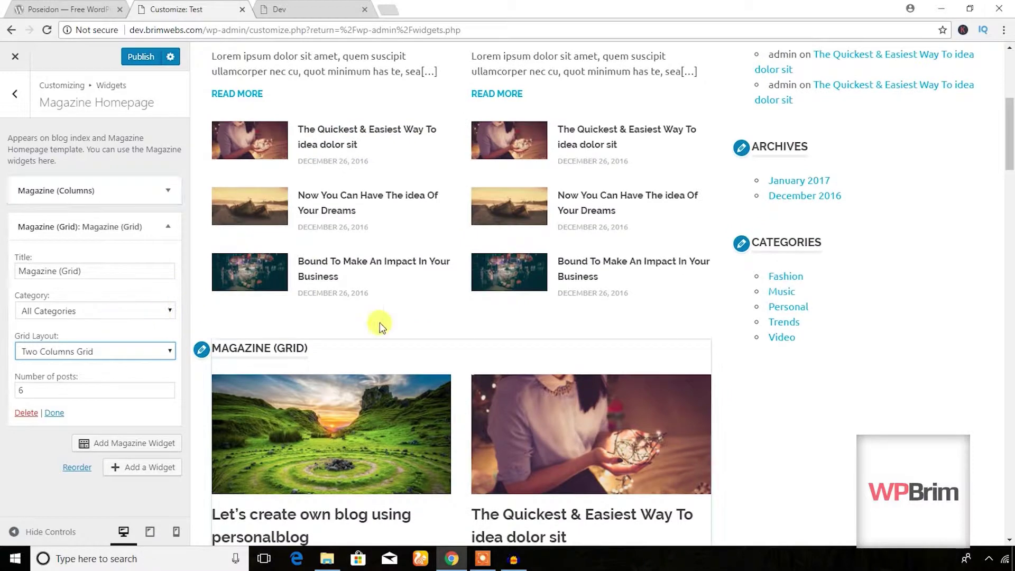
scroll(379, 323, down, 5)
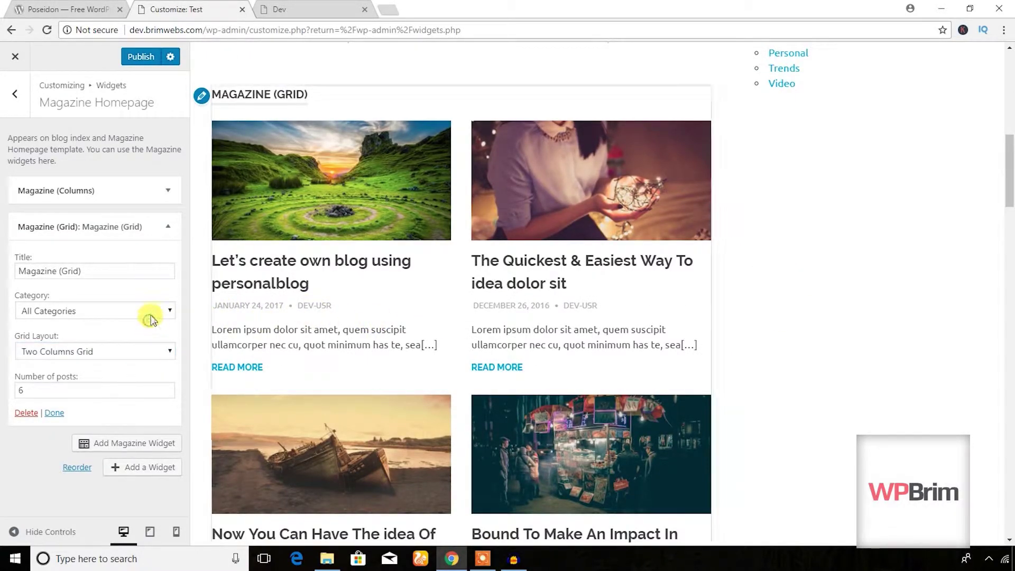
click(152, 313)
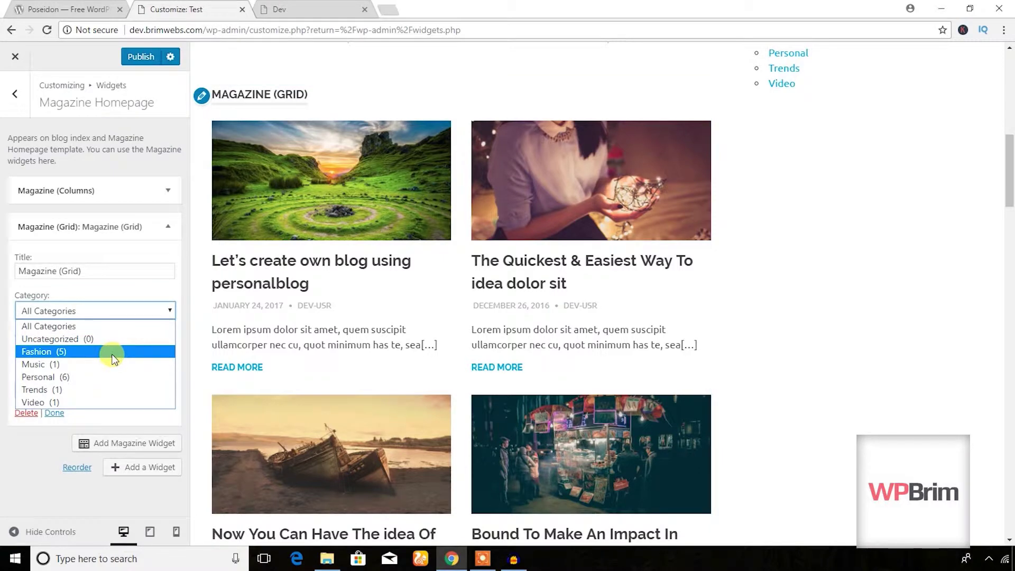
click(98, 377)
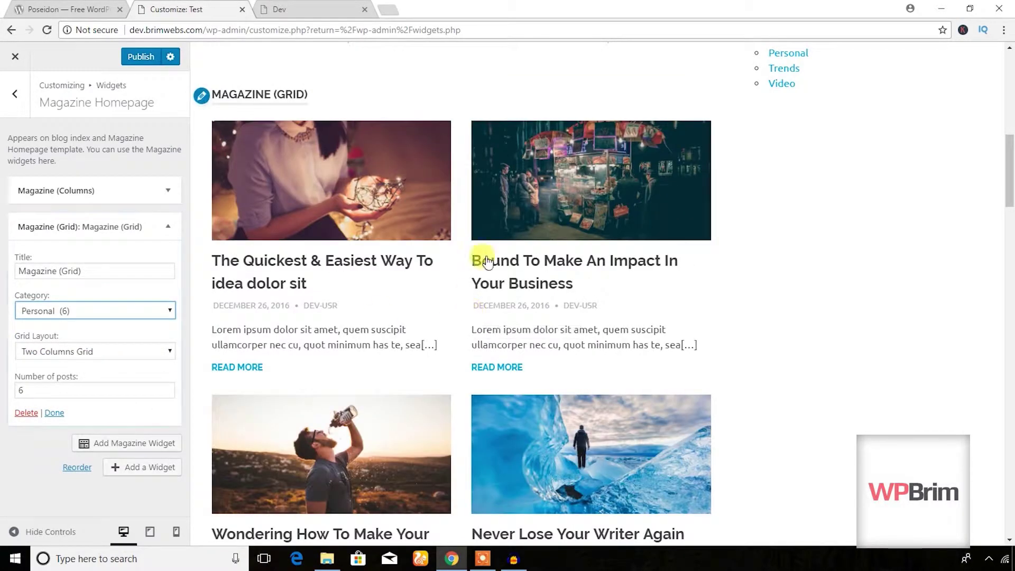
scroll(425, 320, down, 5)
scroll(432, 320, down, 4)
scroll(432, 320, up, 12)
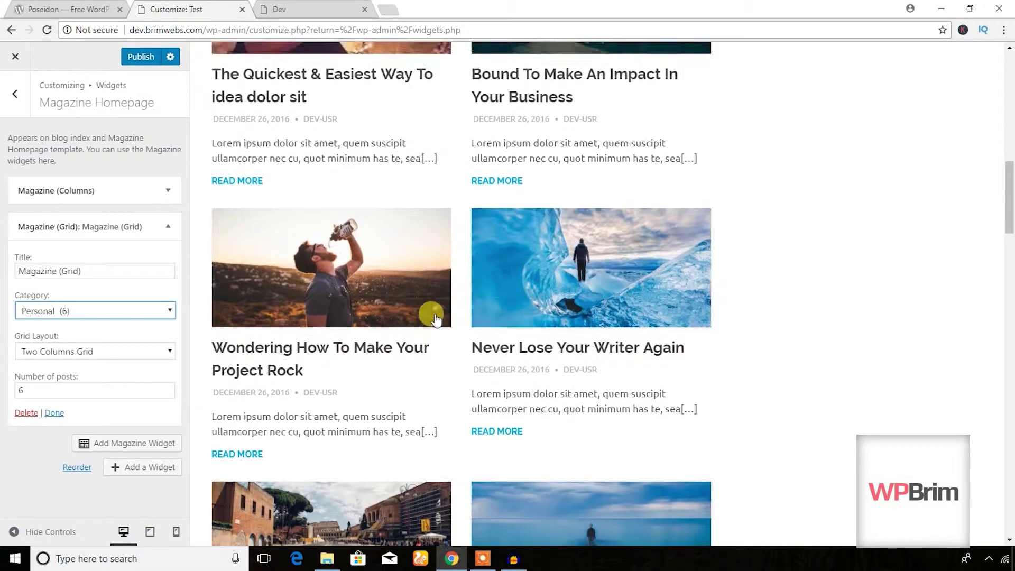
click(167, 192)
click(167, 191)
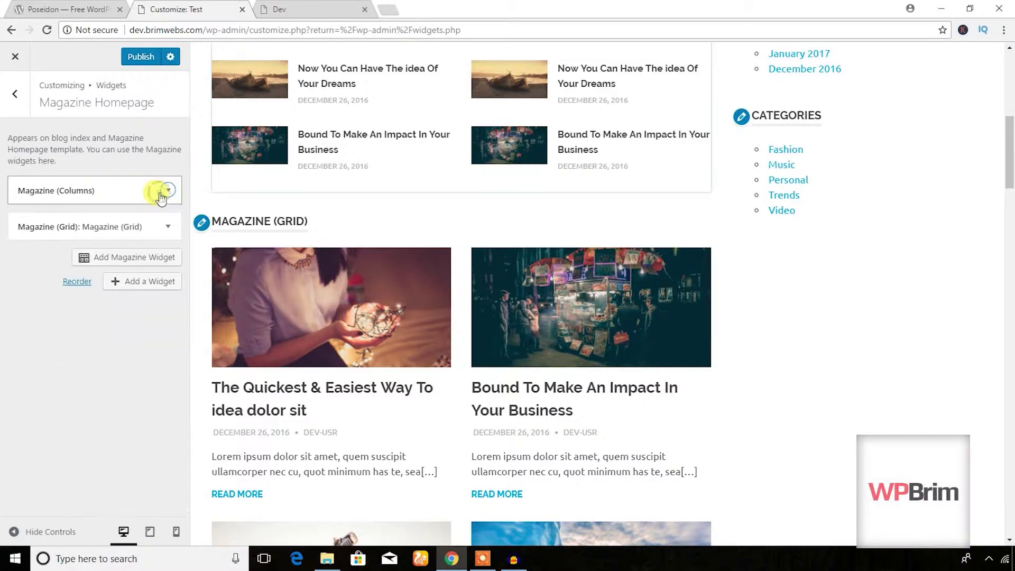
Add a Magazine (Horizontal Box) widget showing the Fashion (5) category and locate it in the preview
click(162, 263)
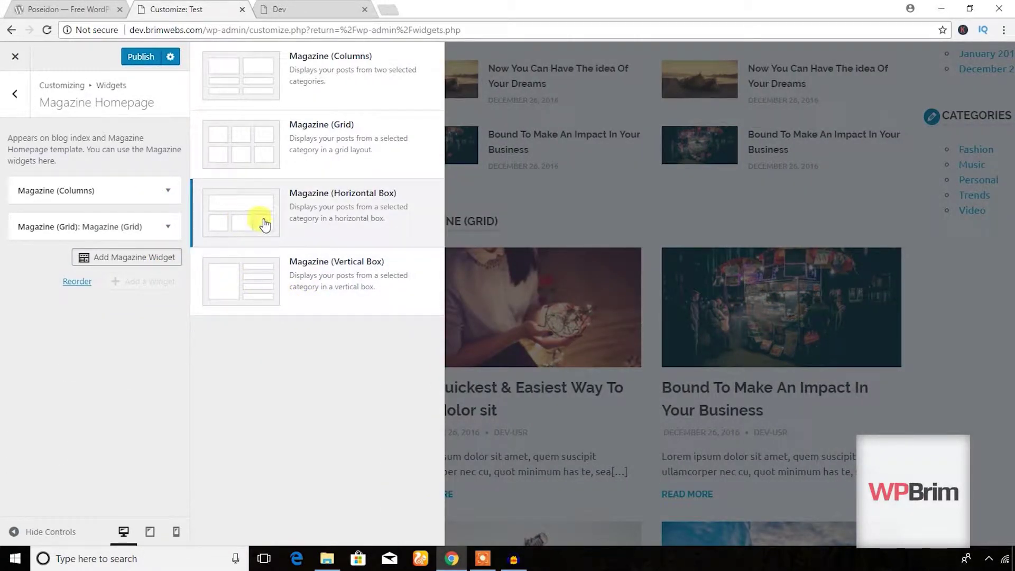
click(246, 224)
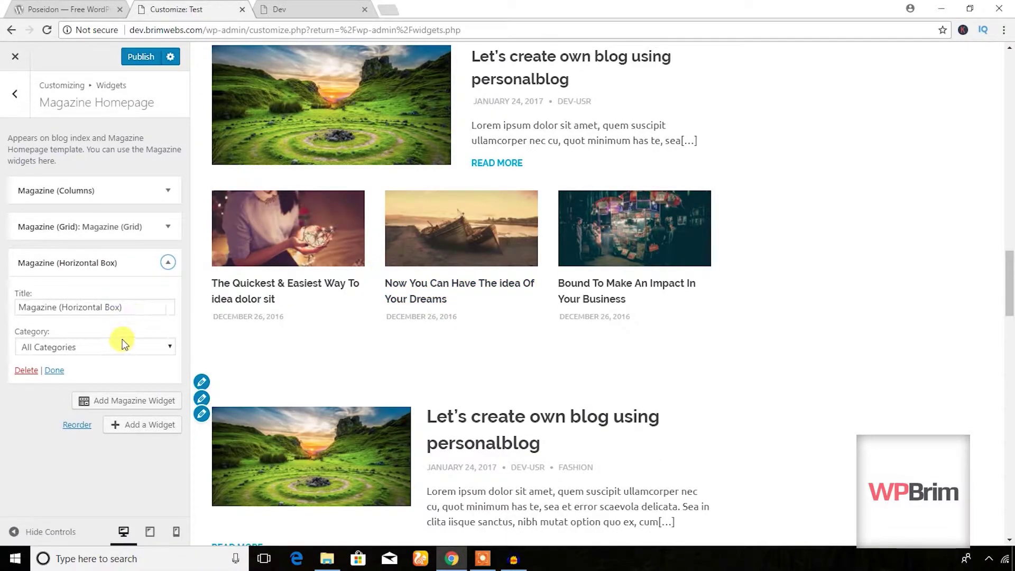
click(120, 350)
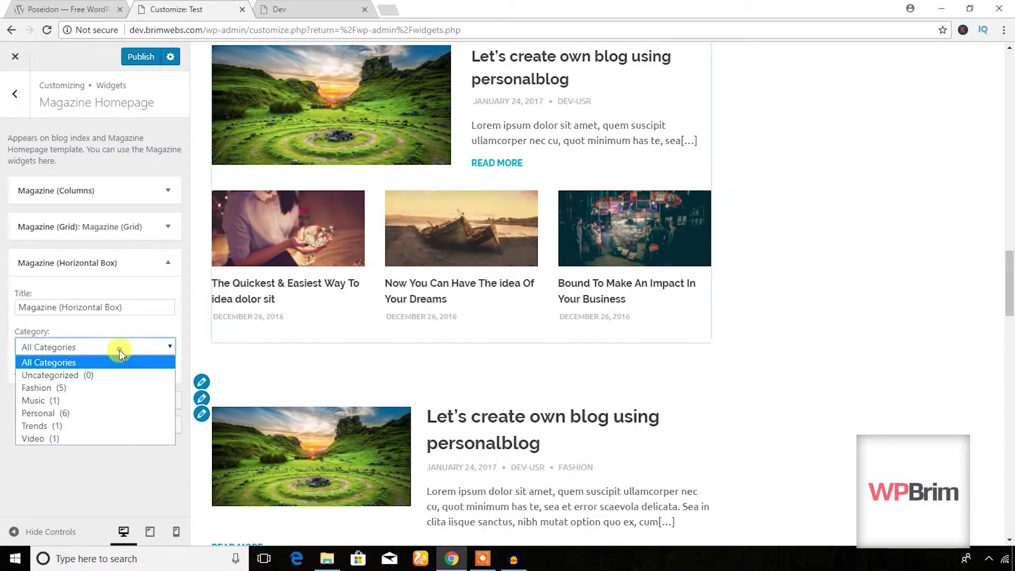
click(65, 402)
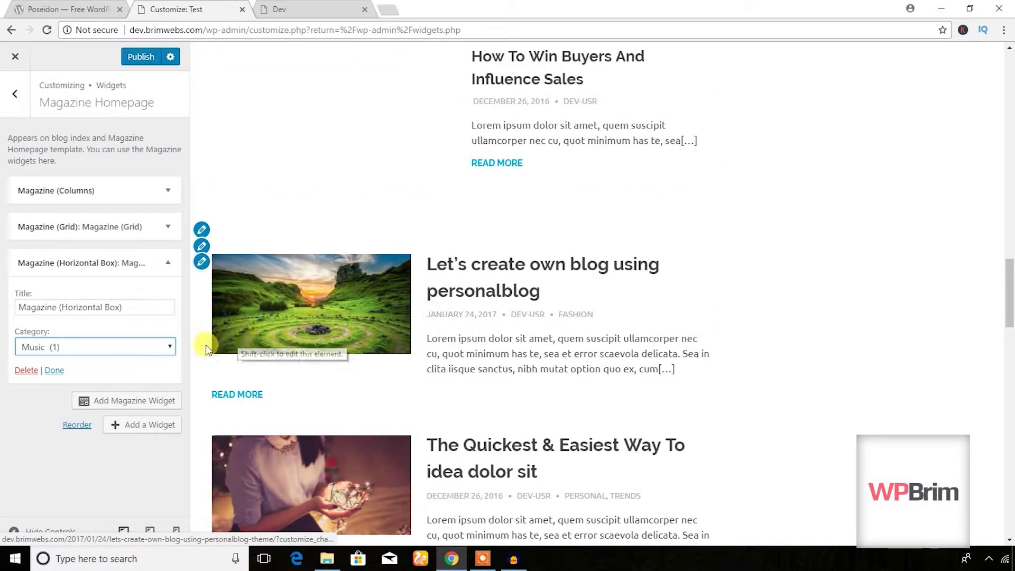
click(158, 349)
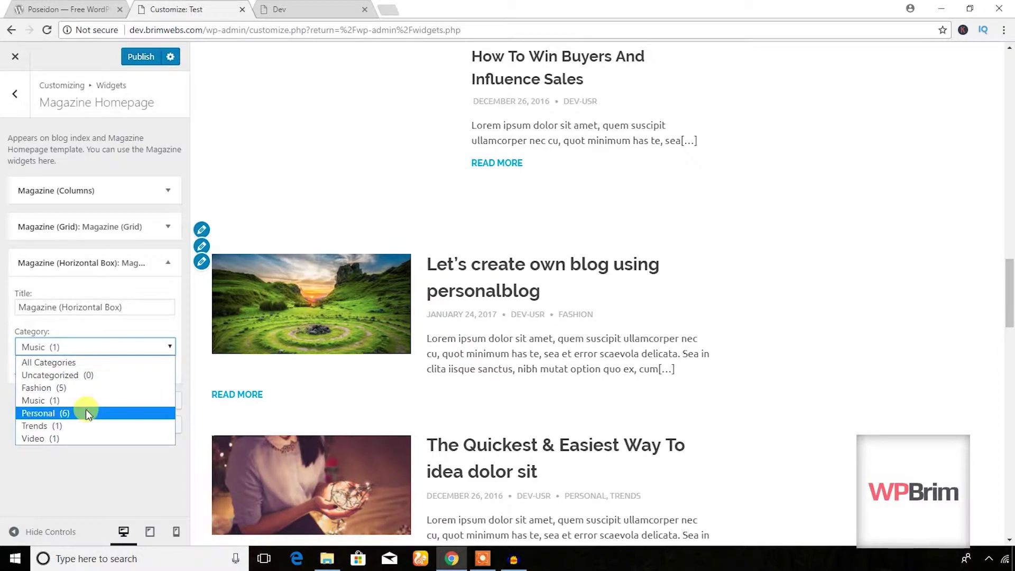
click(93, 388)
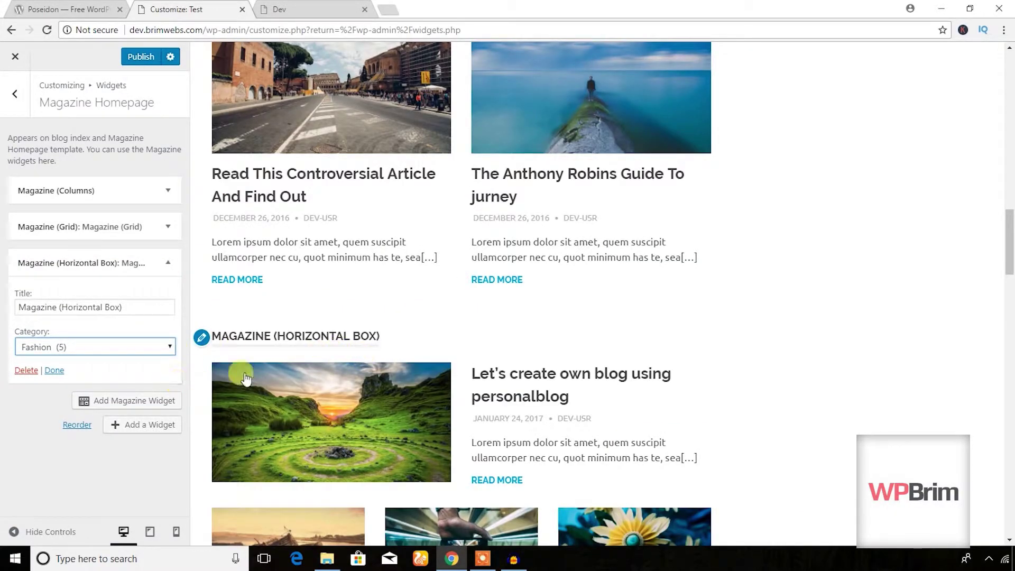
scroll(304, 347, up, 12)
scroll(309, 341, up, 10)
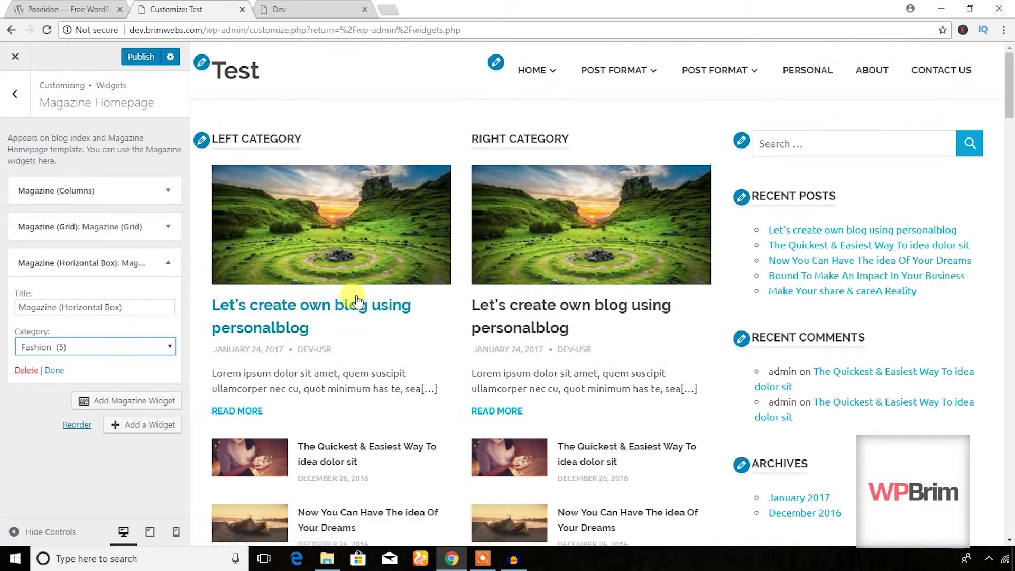
scroll(357, 300, down, 20)
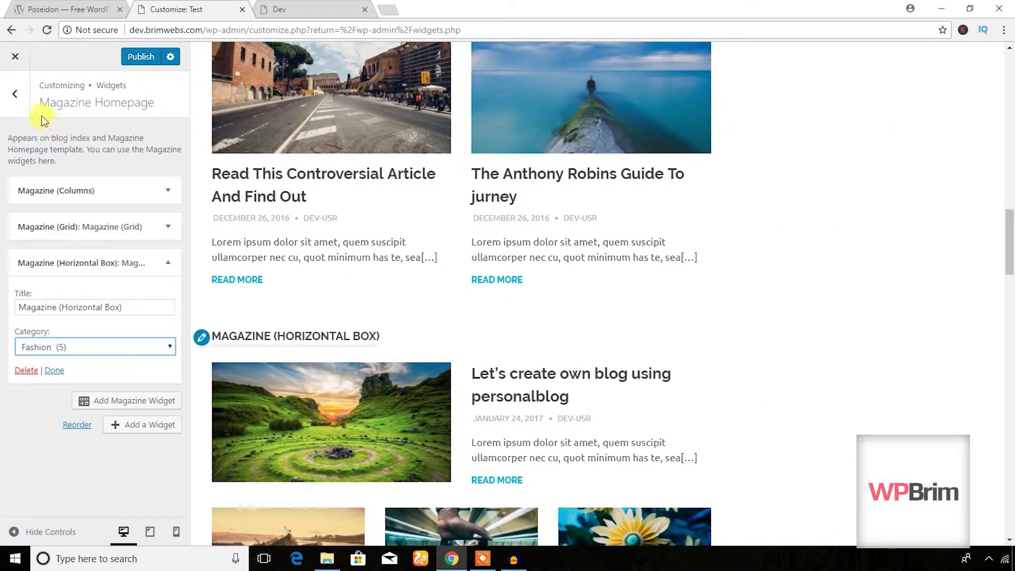
click(187, 360)
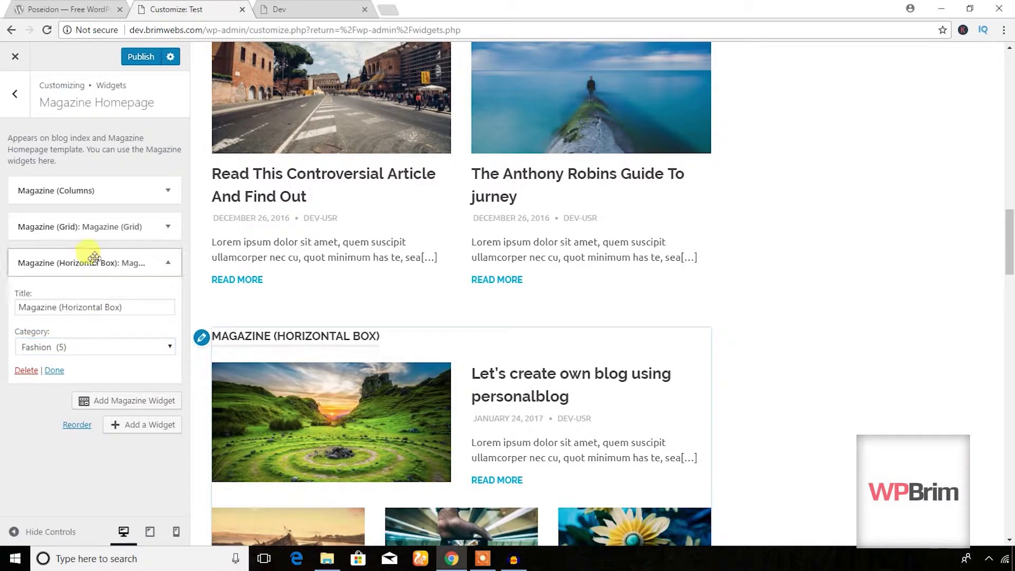
Navigate from the widget areas to Poseidon's Theme Options General Settings
click(15, 93)
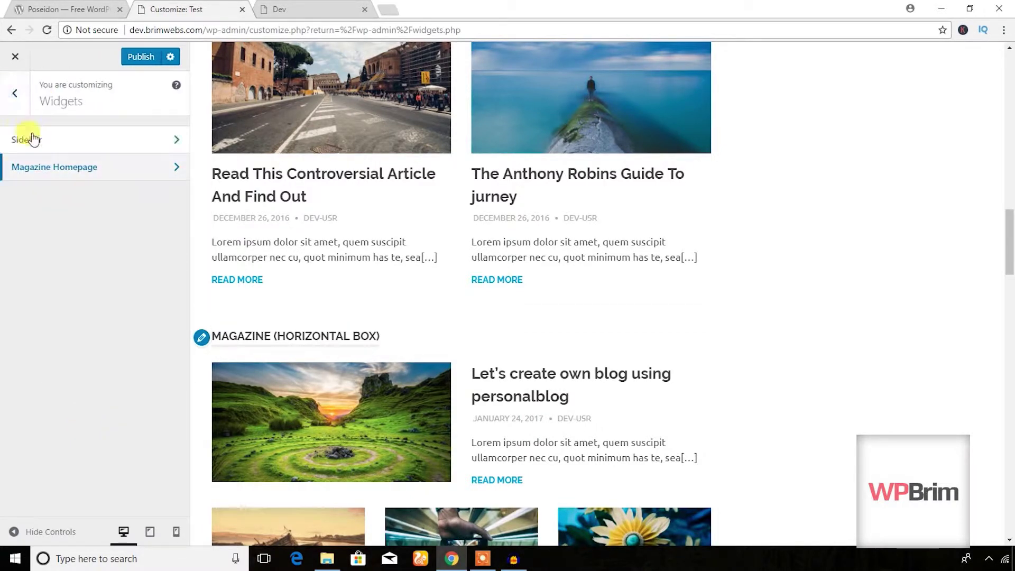
click(16, 96)
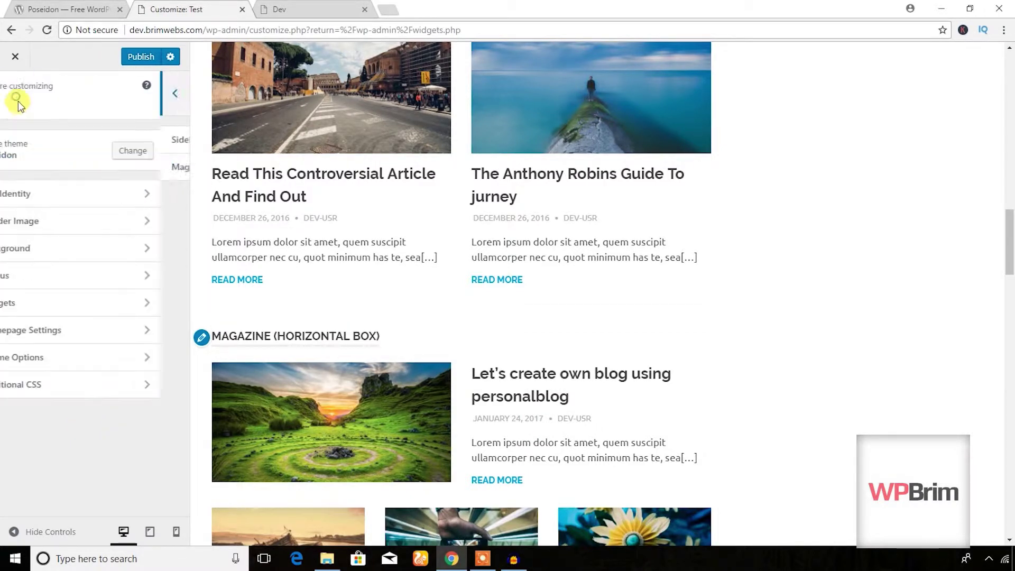
click(91, 340)
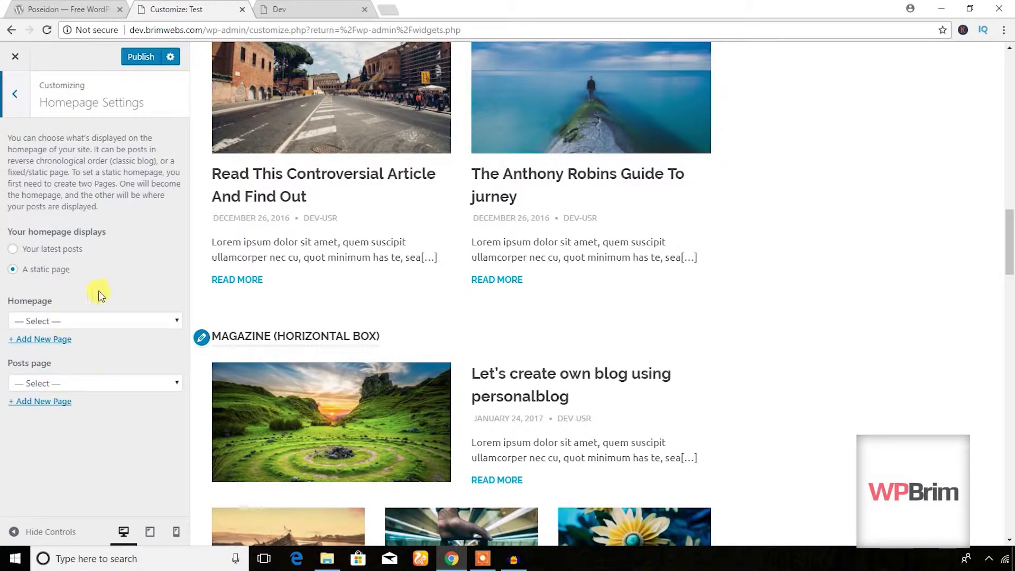
click(16, 96)
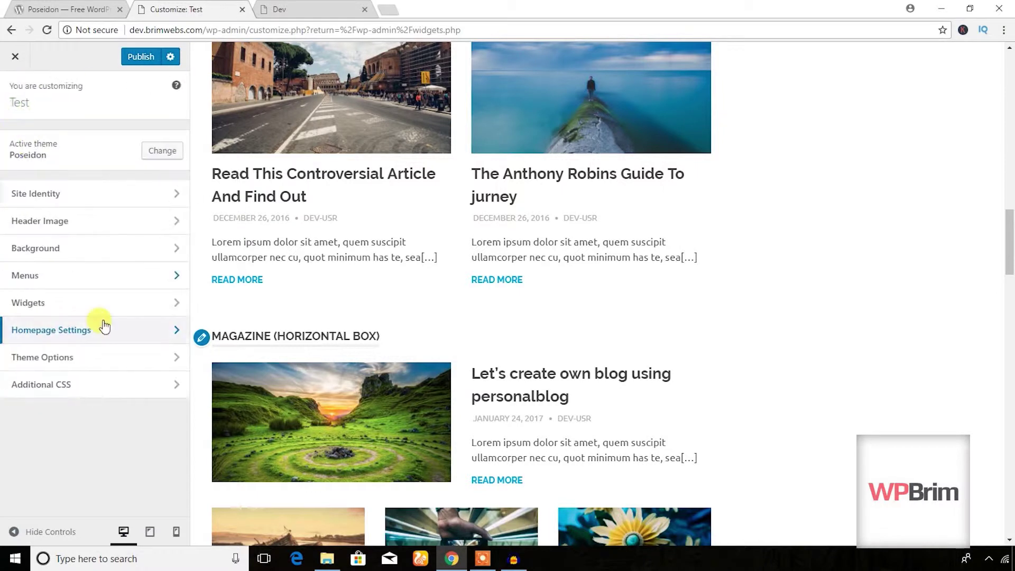
click(94, 364)
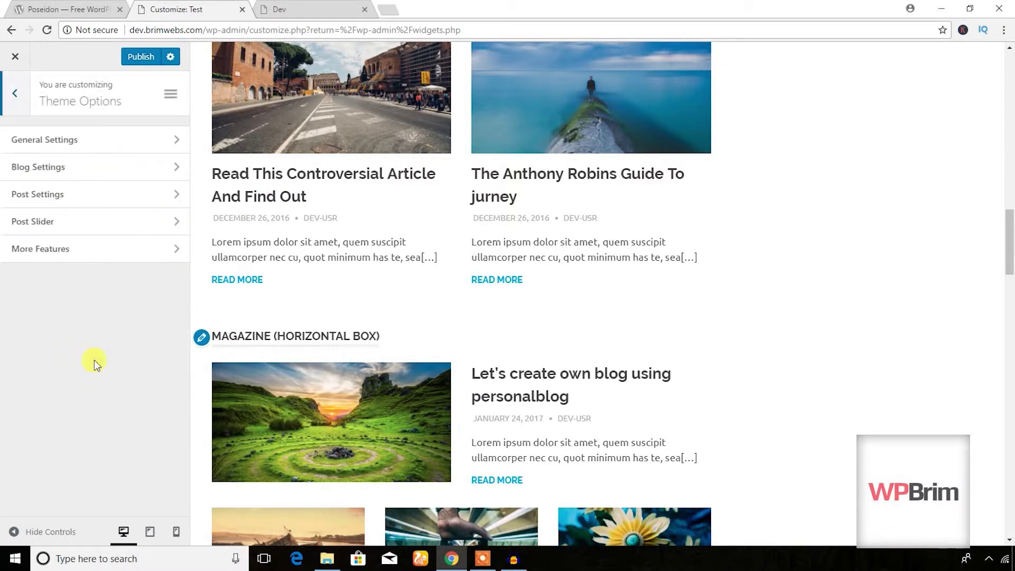
click(110, 141)
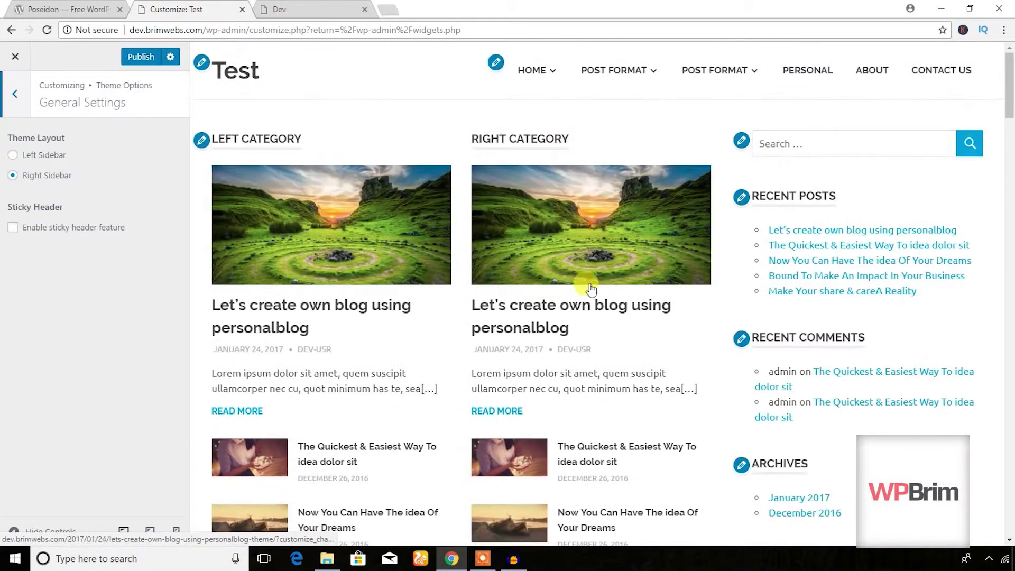
Keep the Right Sidebar layout and enable the sticky header feature
click(13, 156)
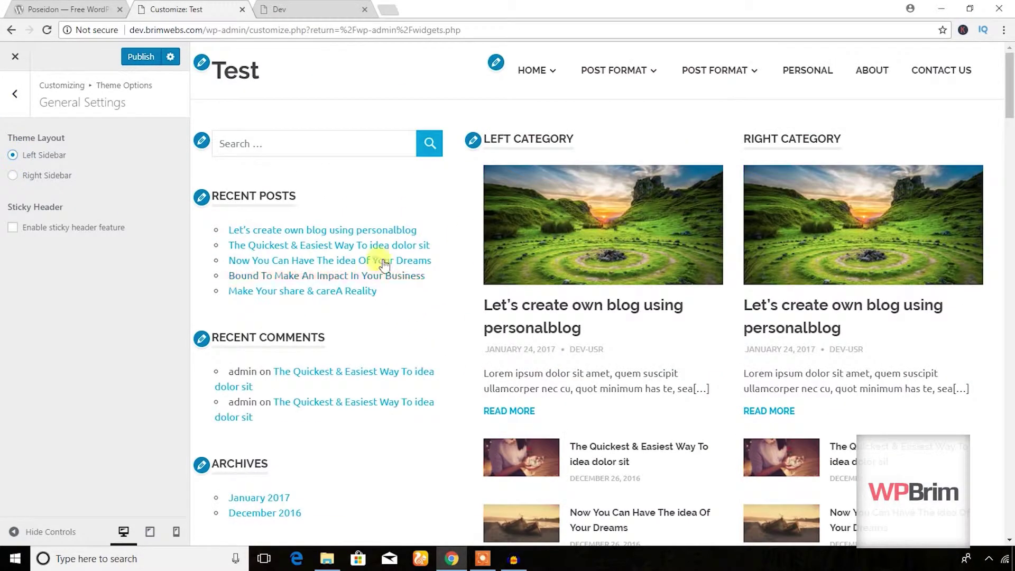
click(12, 177)
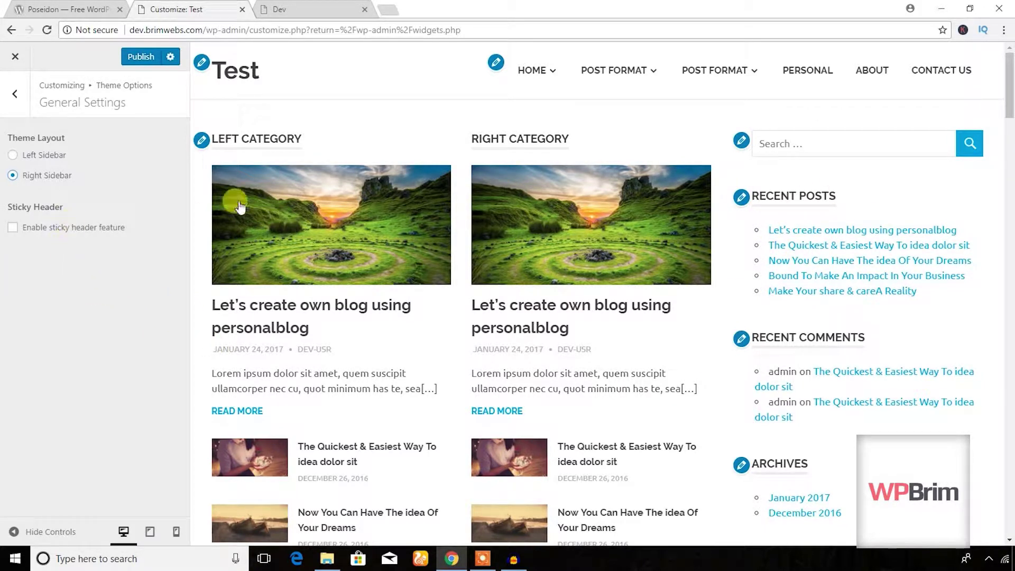
mouse_move(607, 74)
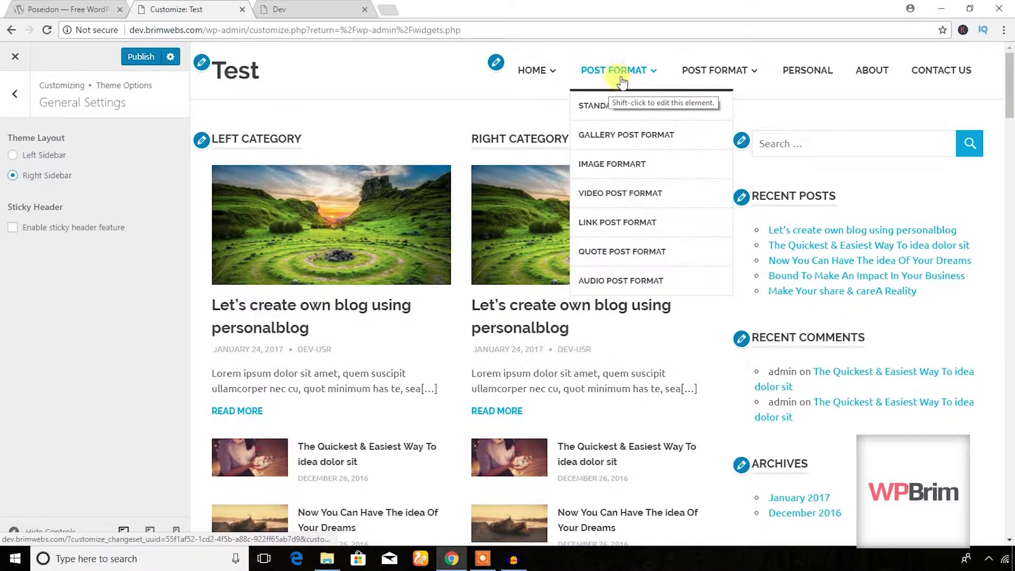
click(13, 228)
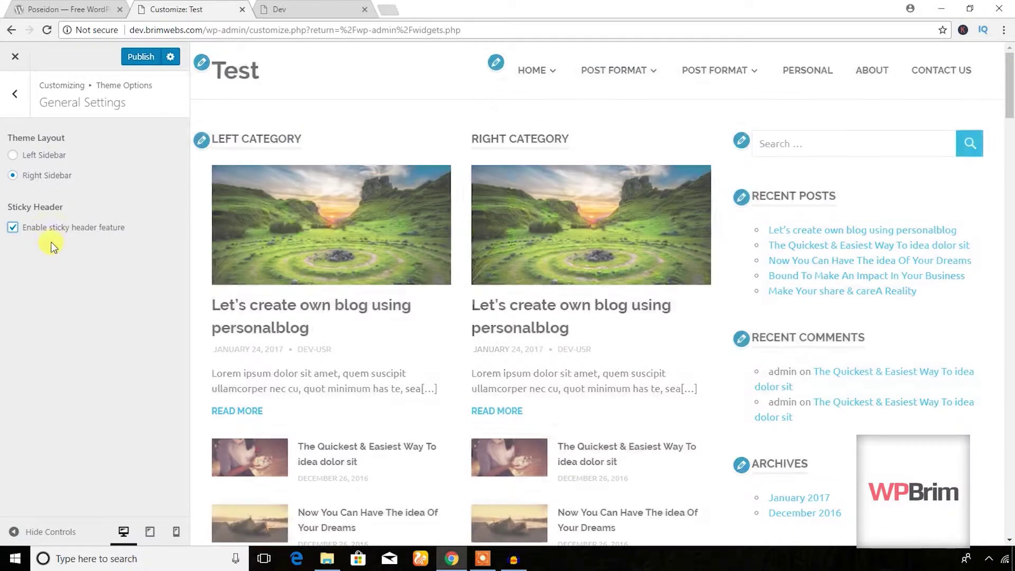
click(15, 94)
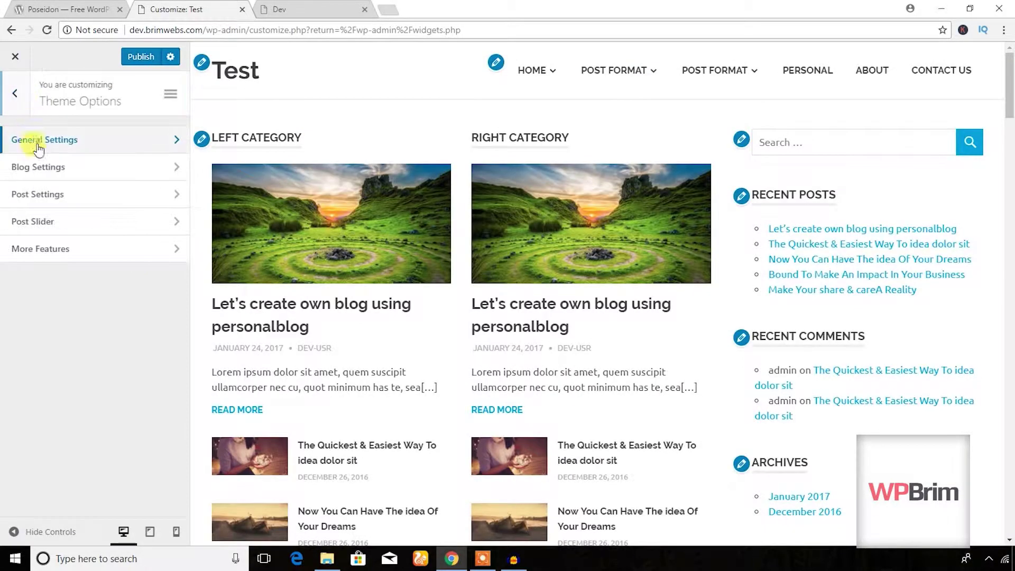
Set the Blog Layout to 'Show featured image beside content'
click(91, 177)
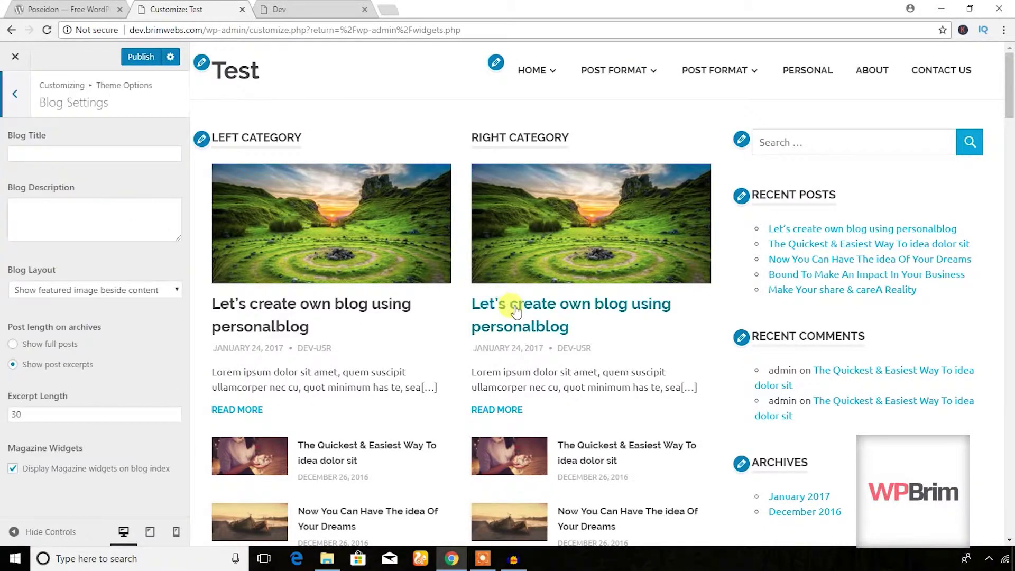
scroll(524, 312, down, 20)
scroll(523, 314, down, 20)
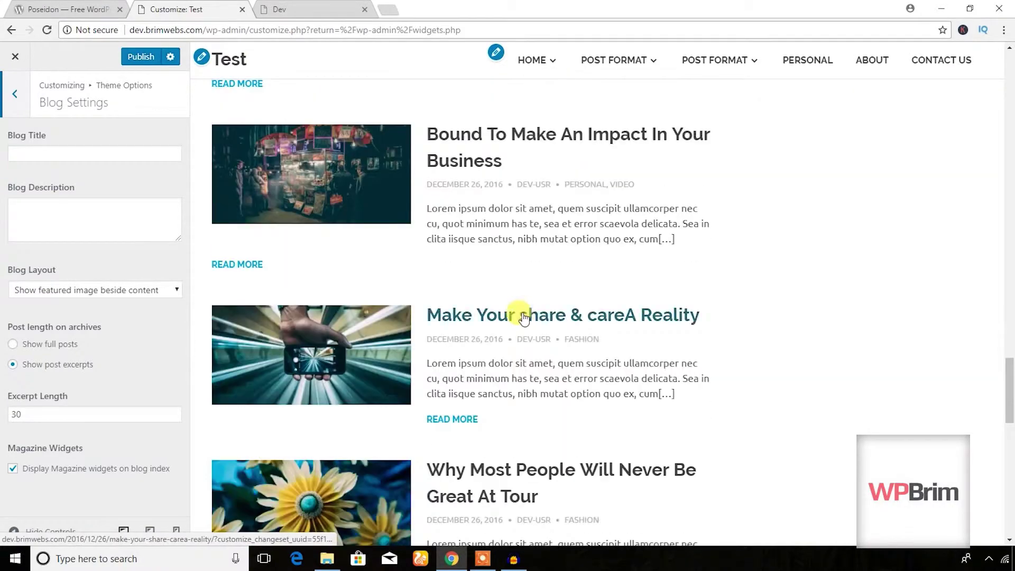
scroll(453, 272, up, 12)
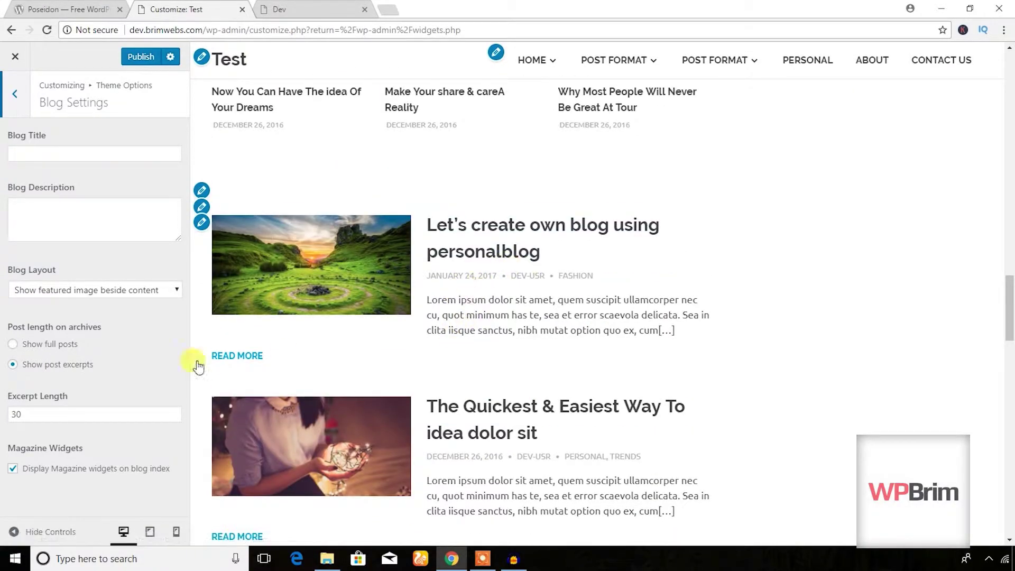
click(129, 292)
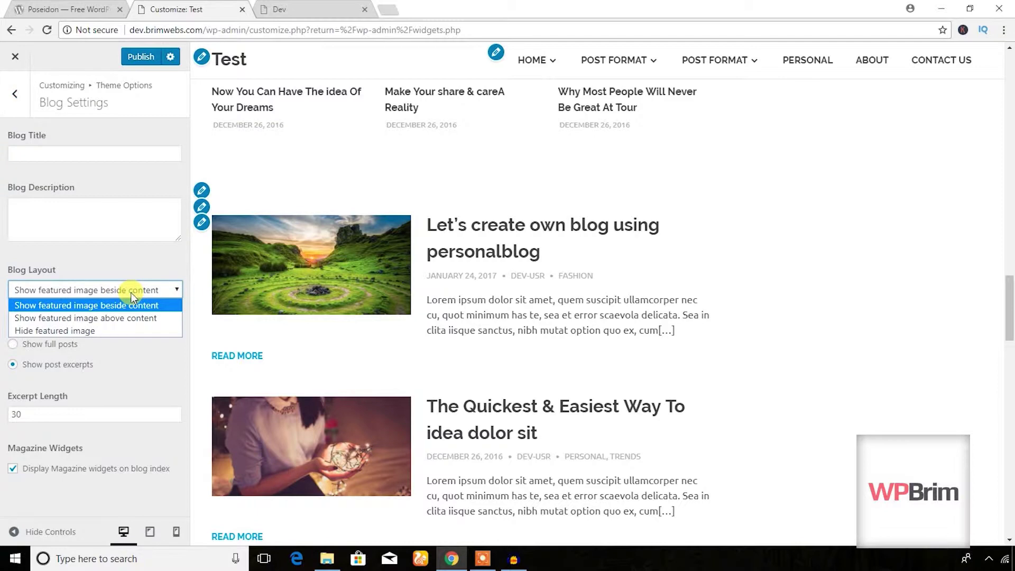
click(139, 320)
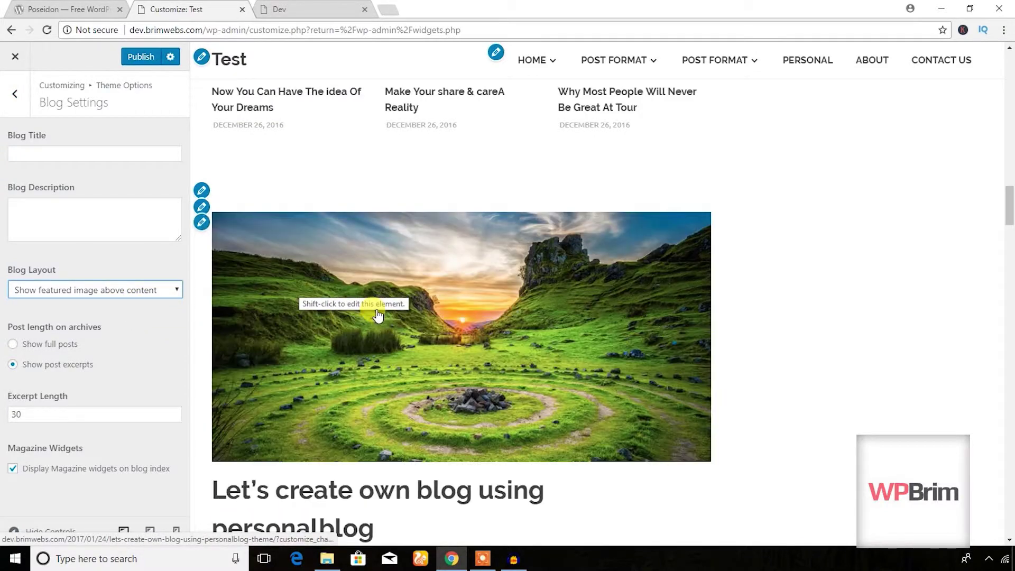
scroll(423, 365, down, 10)
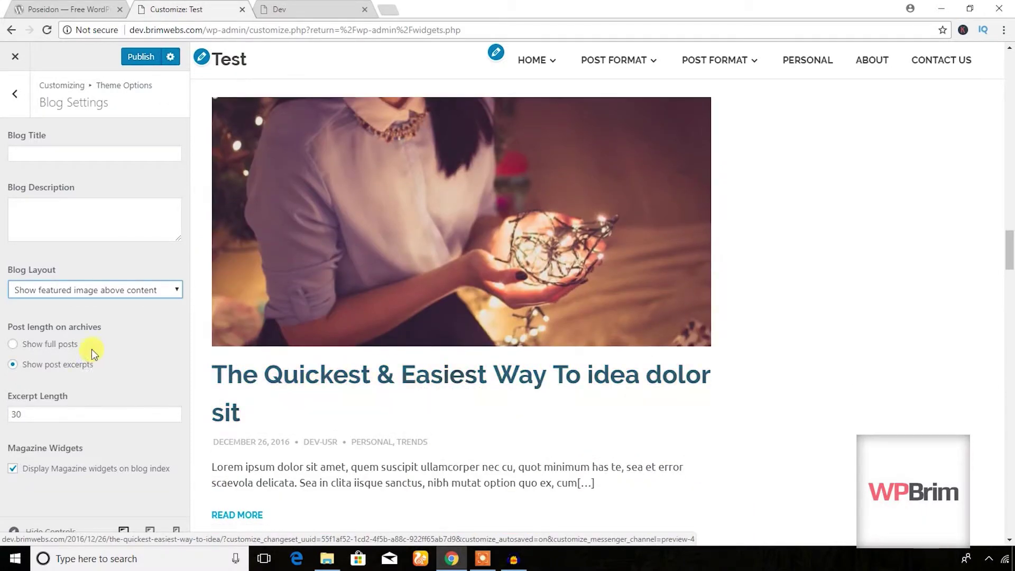
click(124, 286)
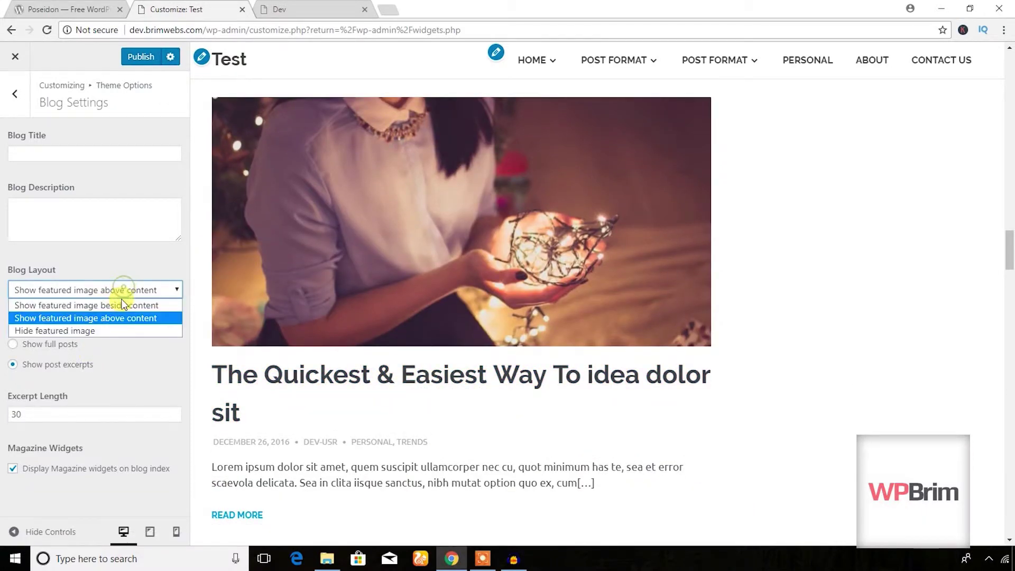
click(105, 330)
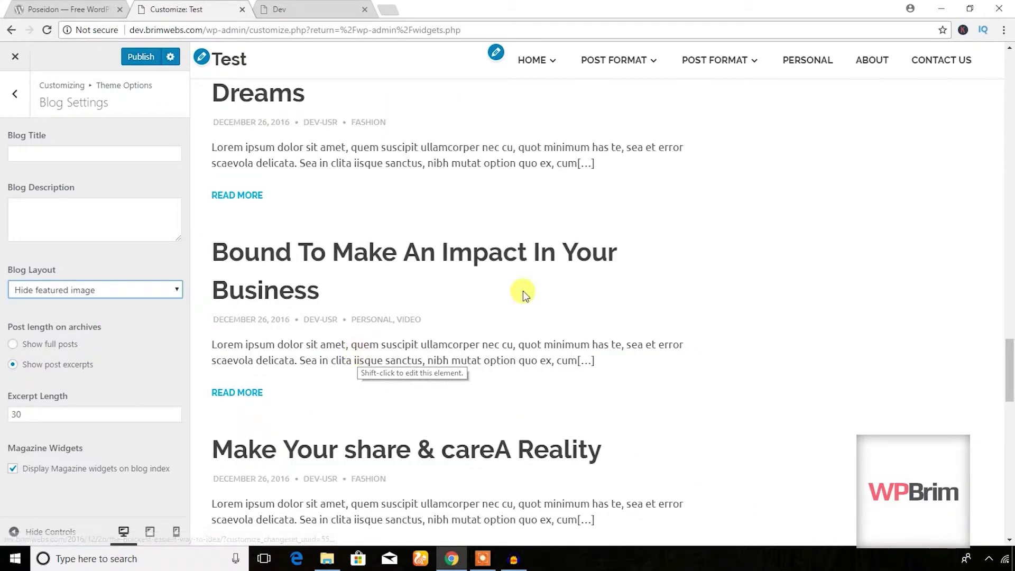
click(125, 297)
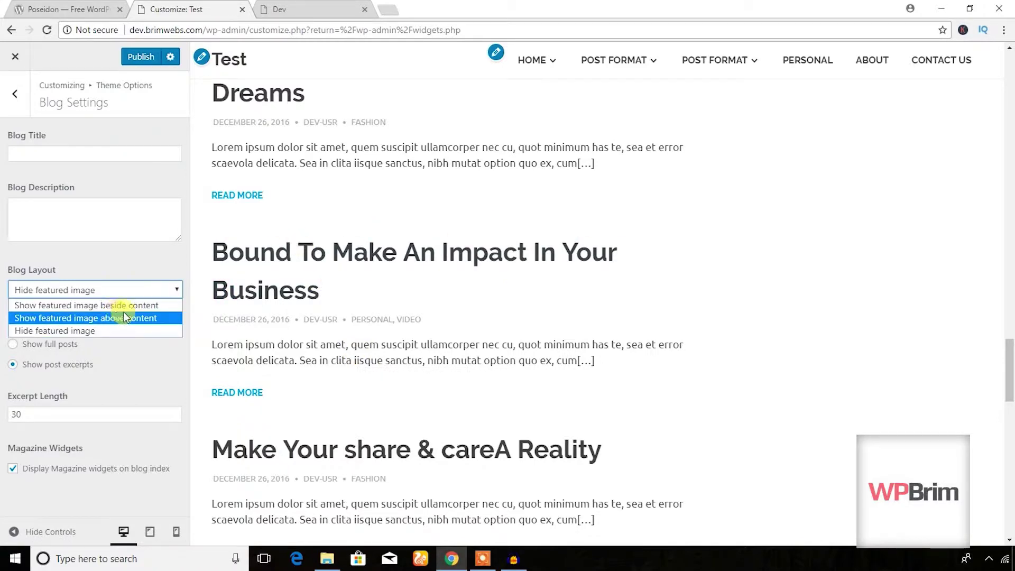
click(128, 306)
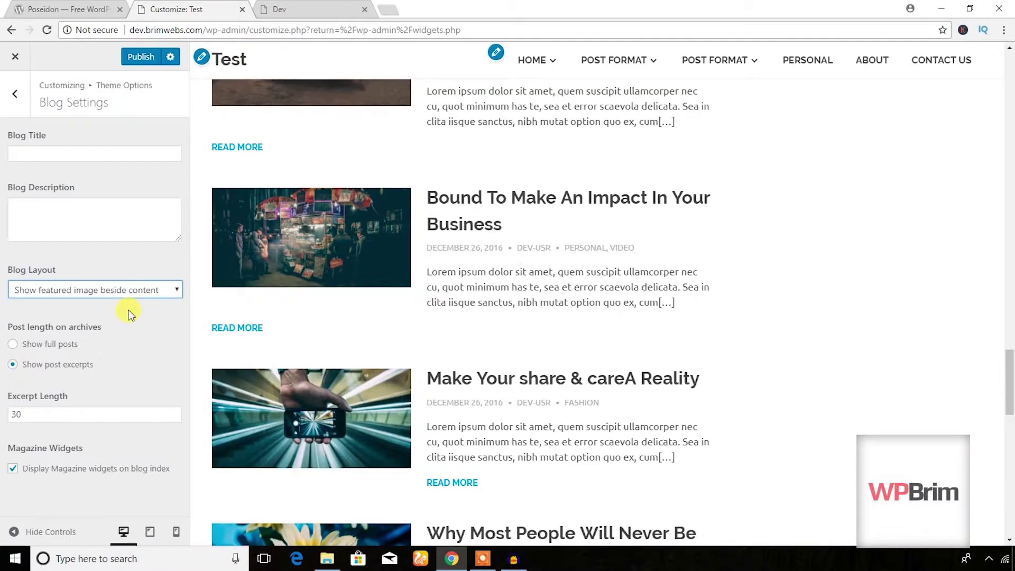
Try full posts on archive pages, then revert to post excerpts
click(23, 345)
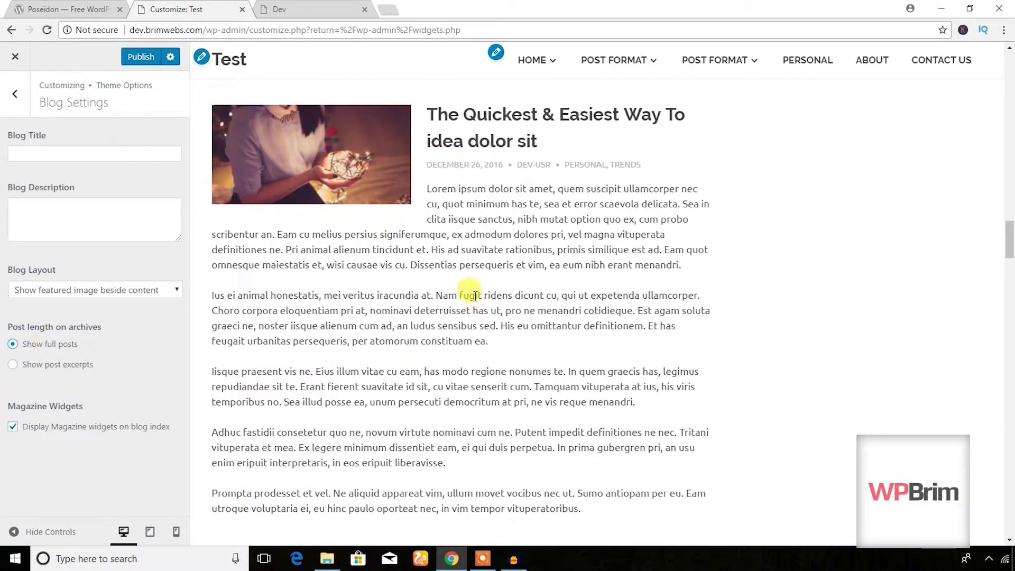
scroll(468, 285, down, 9)
click(25, 366)
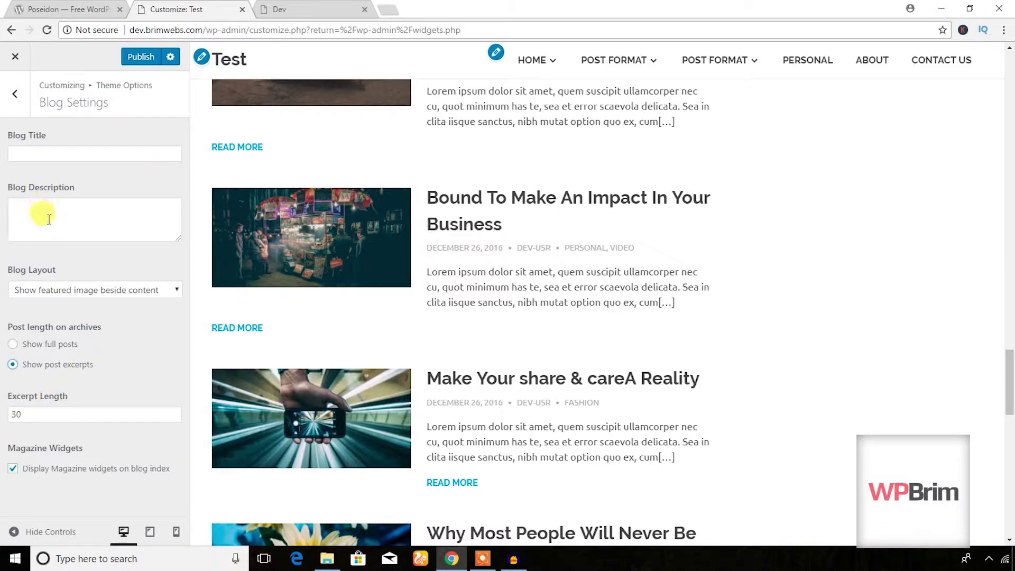
scroll(419, 324, up, 15)
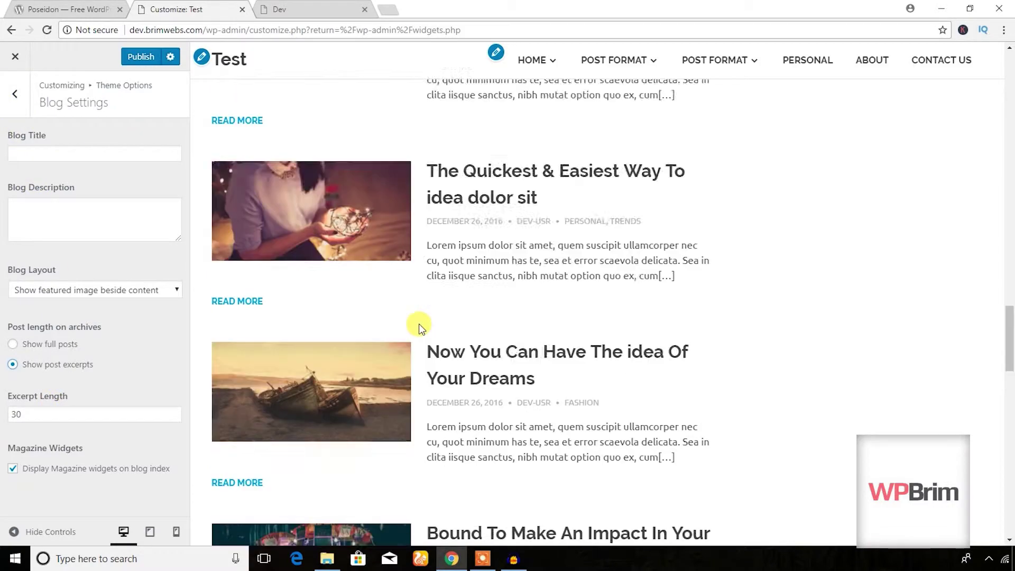
scroll(421, 329, up, 3)
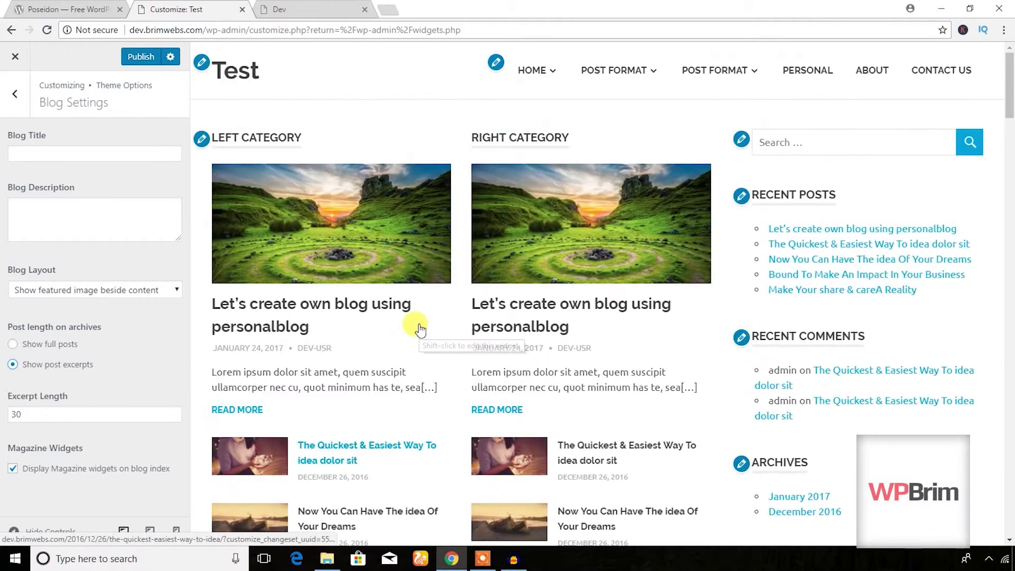
Enable 'Show Slider on posts page' in the Post Slider settings
click(17, 100)
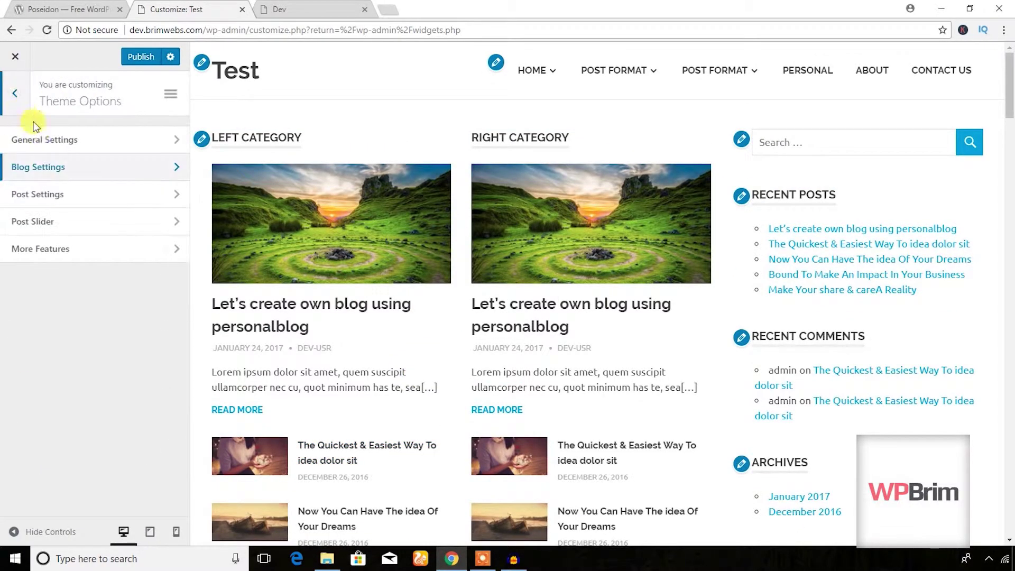
click(96, 226)
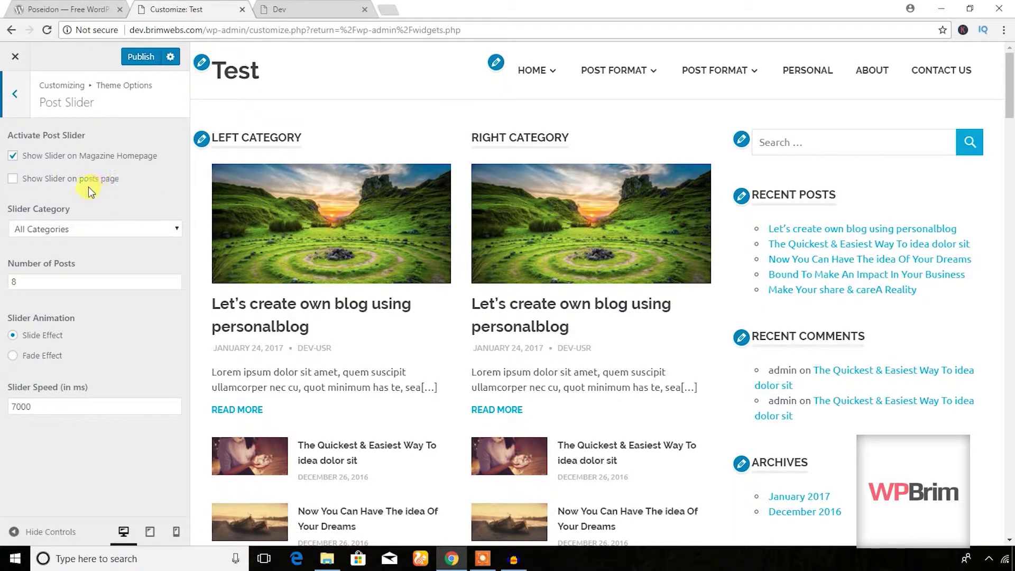
click(14, 180)
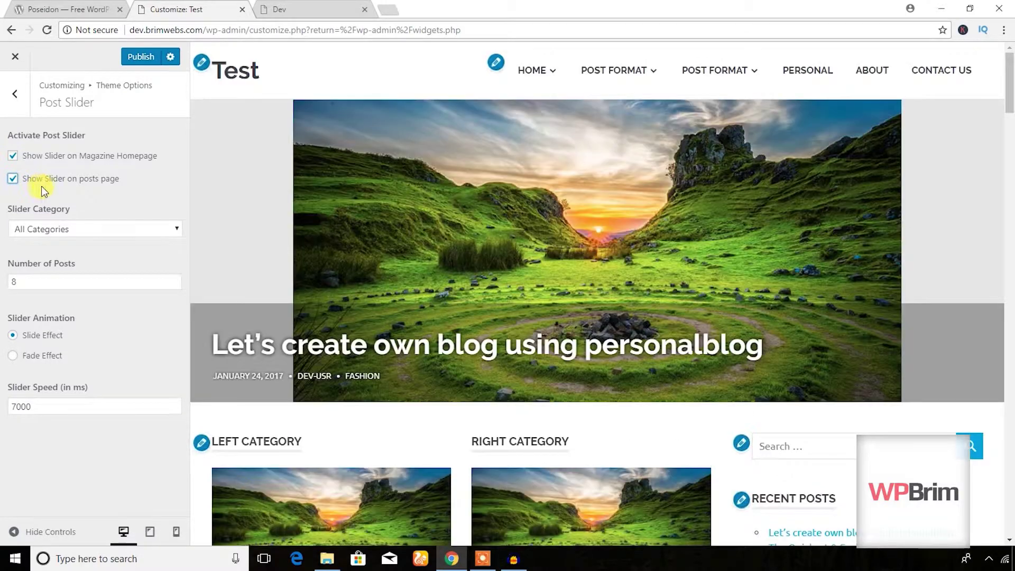
click(973, 238)
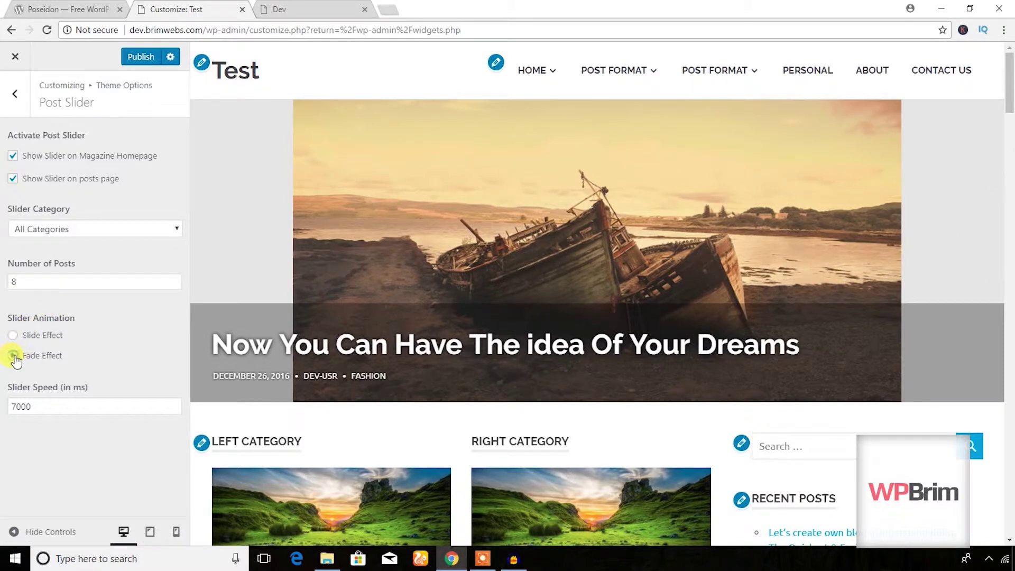
Preview the slider animations, keep Slide Effect, and set Slider Speed to 6900 ms
click(13, 356)
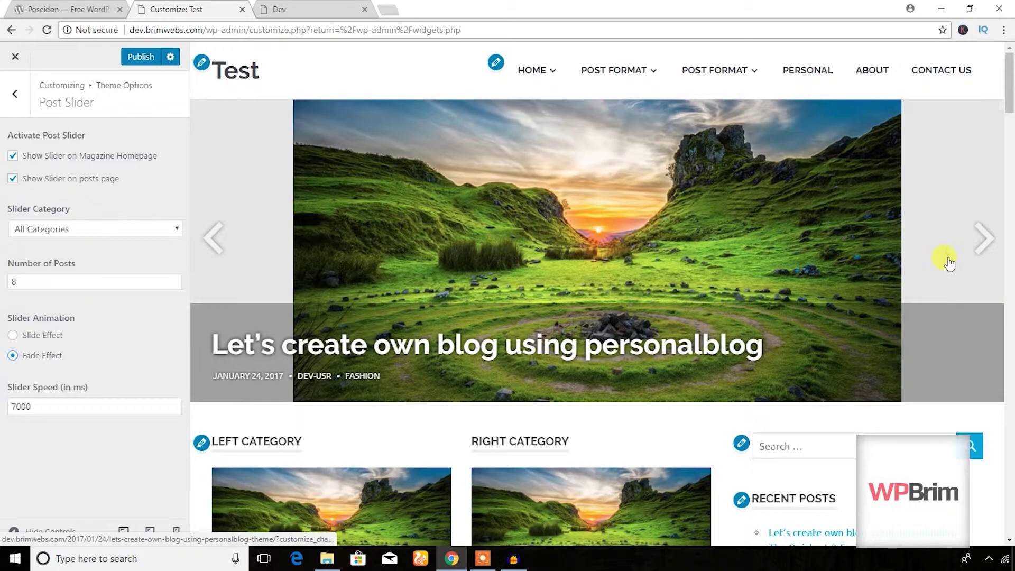
click(978, 259)
click(978, 259)
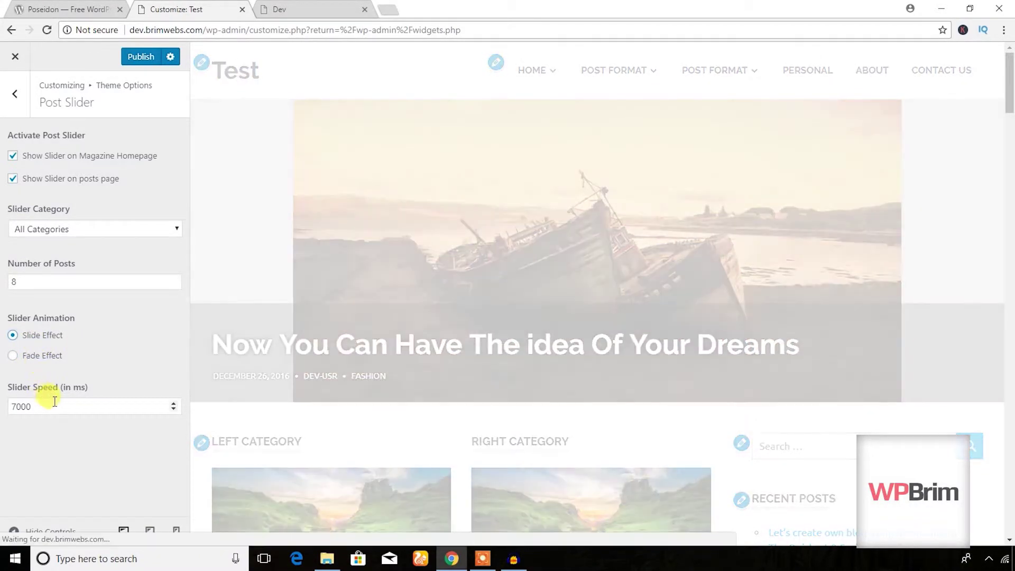
click(173, 409)
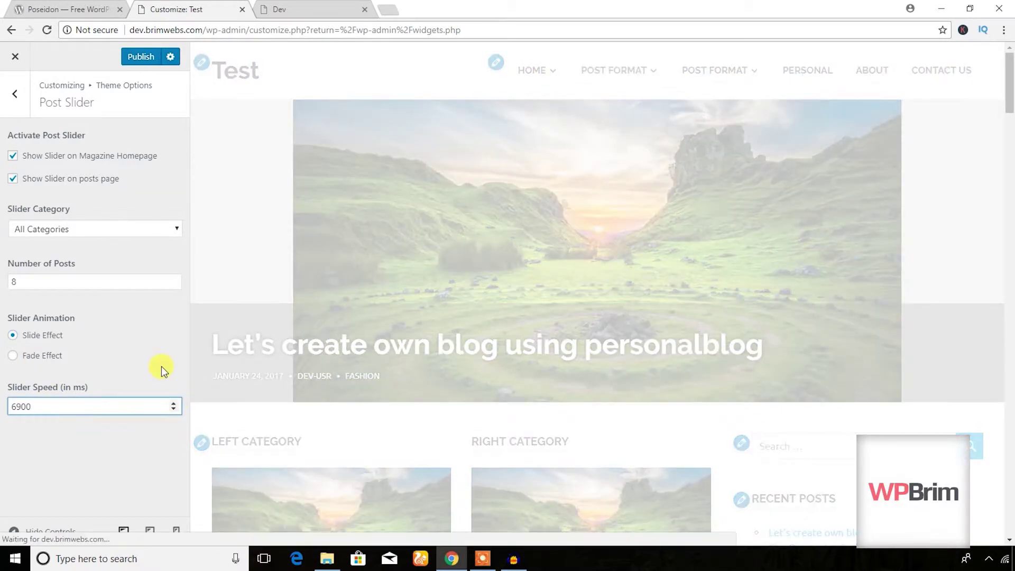
click(161, 366)
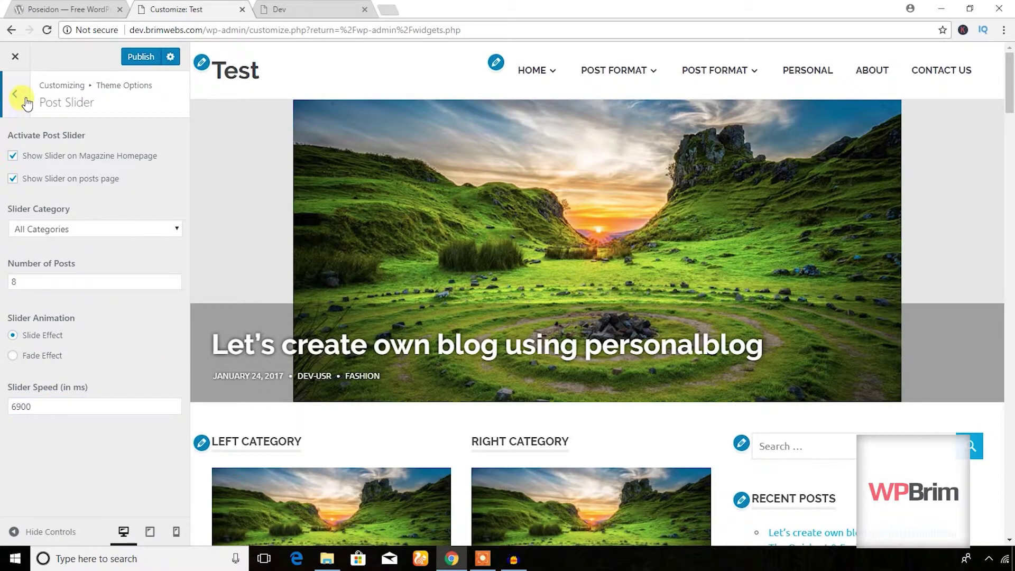
click(16, 94)
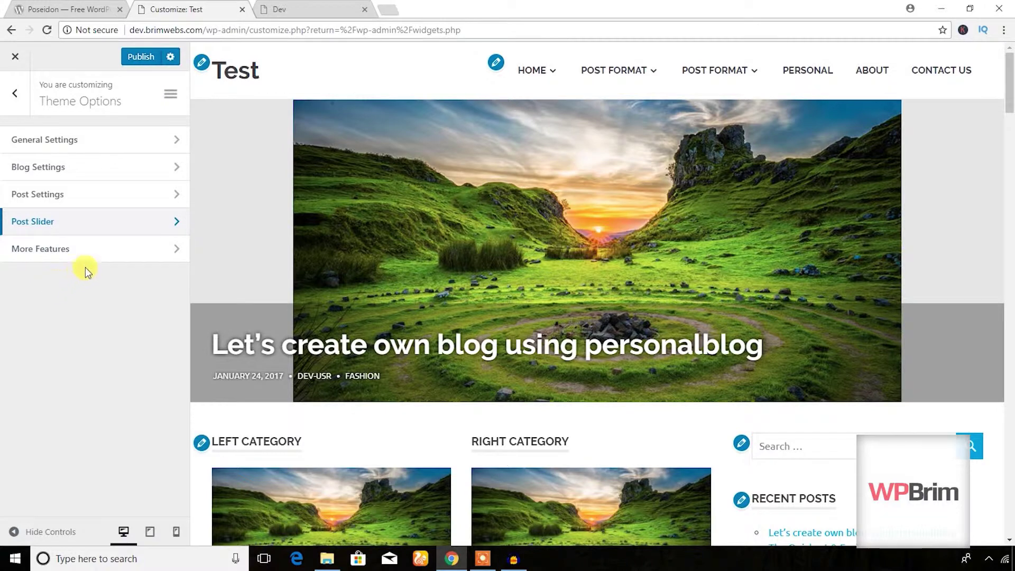
View More Features, return to the main Customizer list, and switch to the front-page tab
click(103, 252)
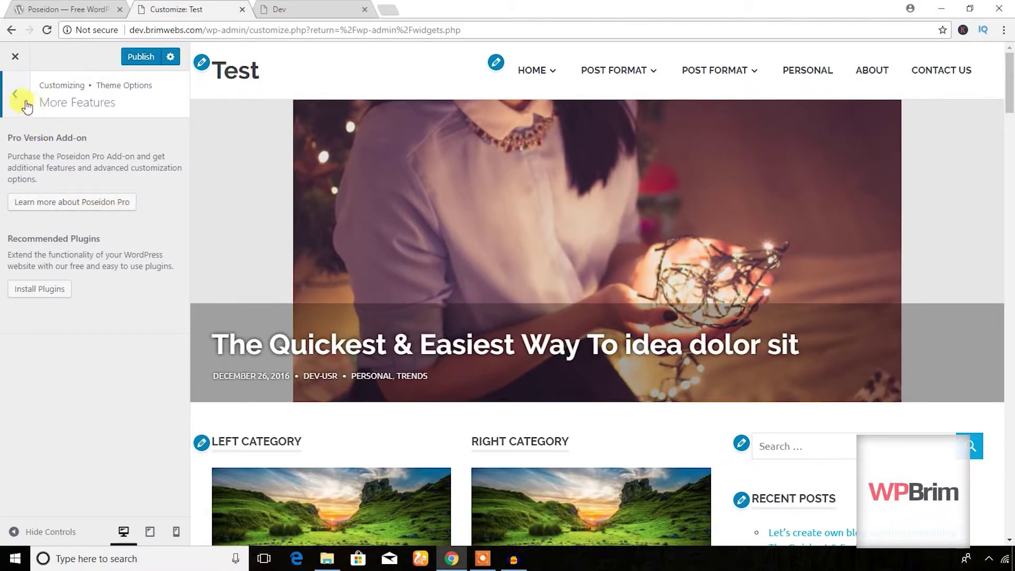
click(17, 97)
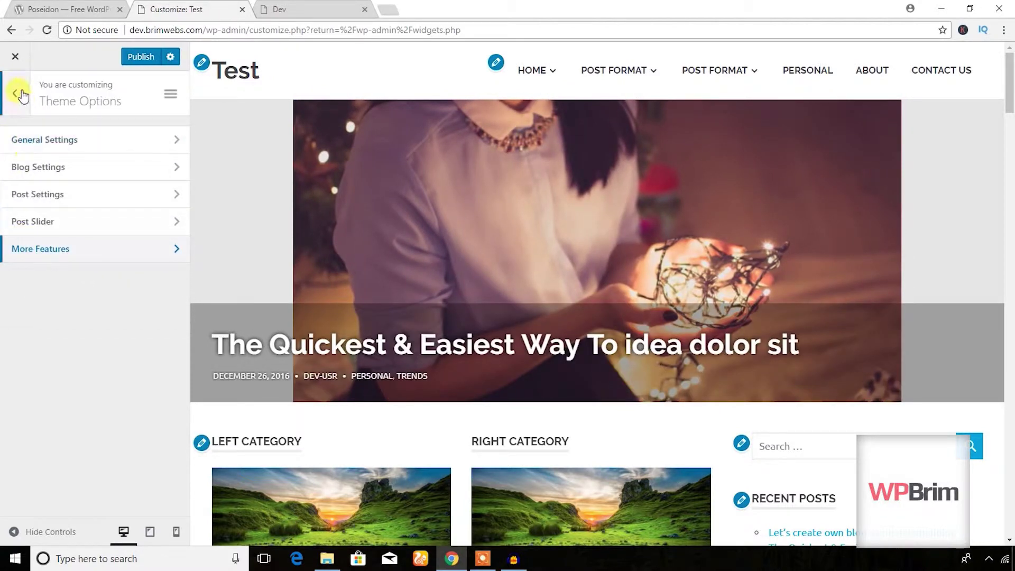
click(17, 92)
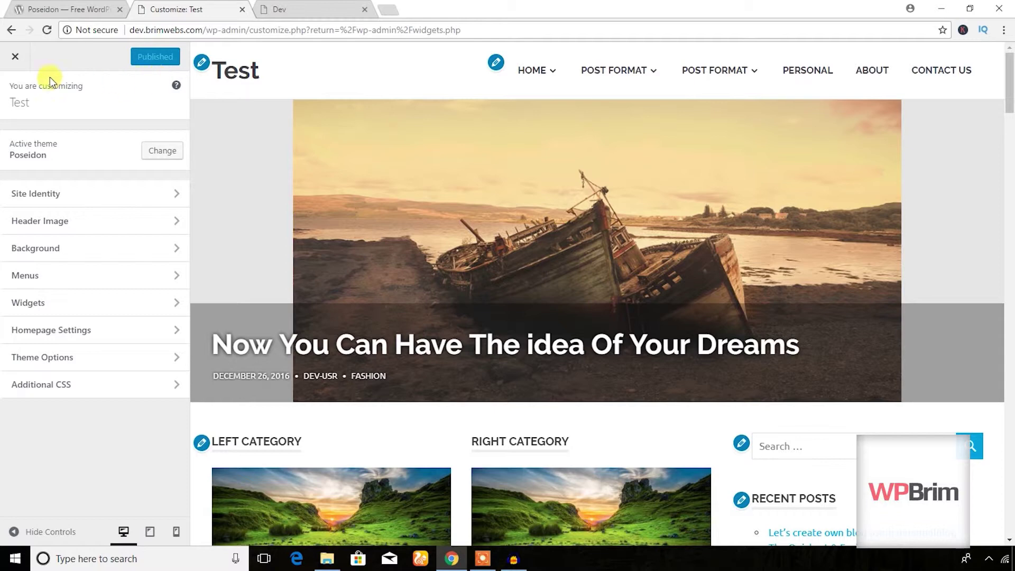
click(293, 9)
Reload the live site and scroll through the magazine homepage sections
click(179, 32)
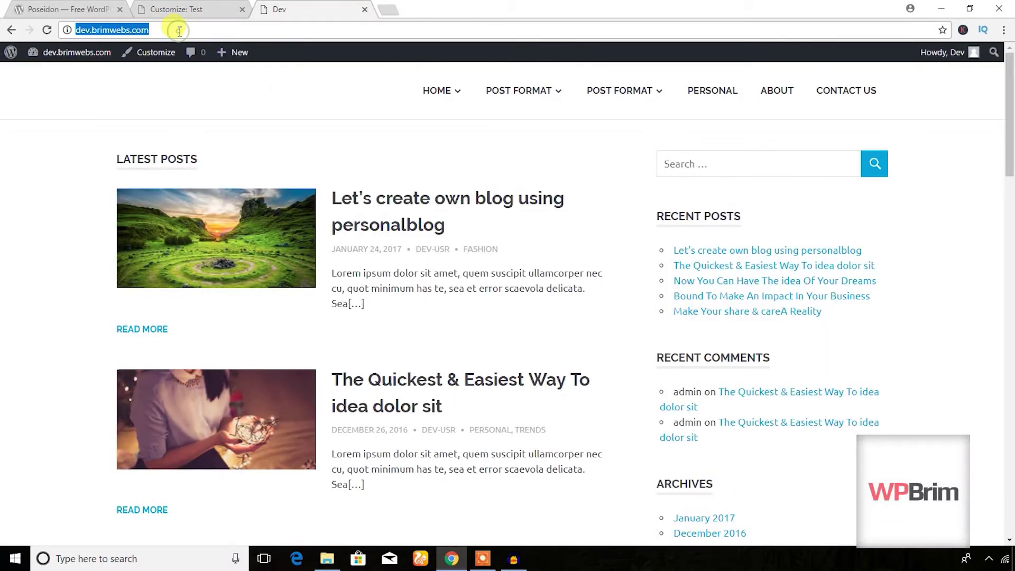
key(Return)
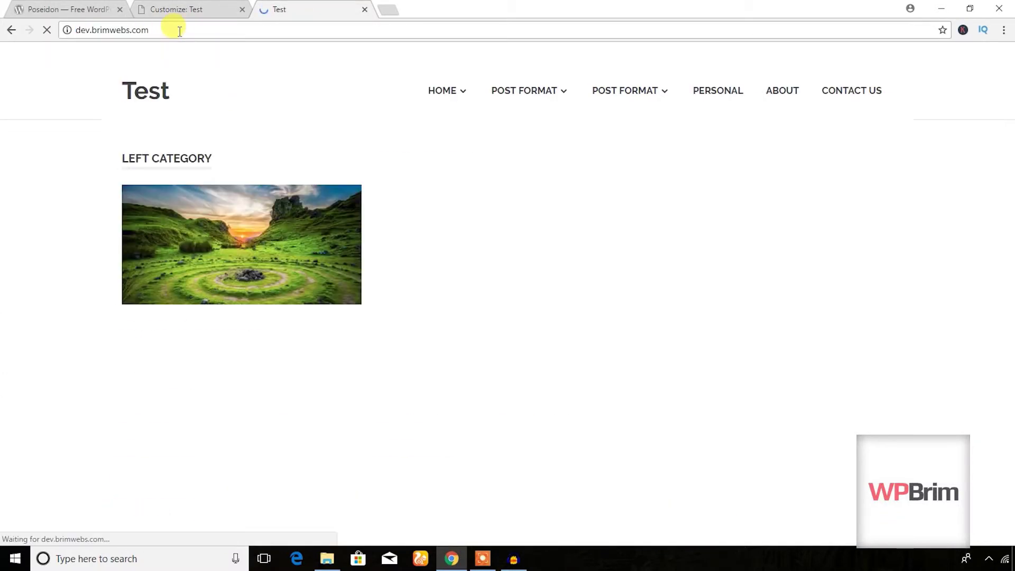
scroll(385, 297, down, 8)
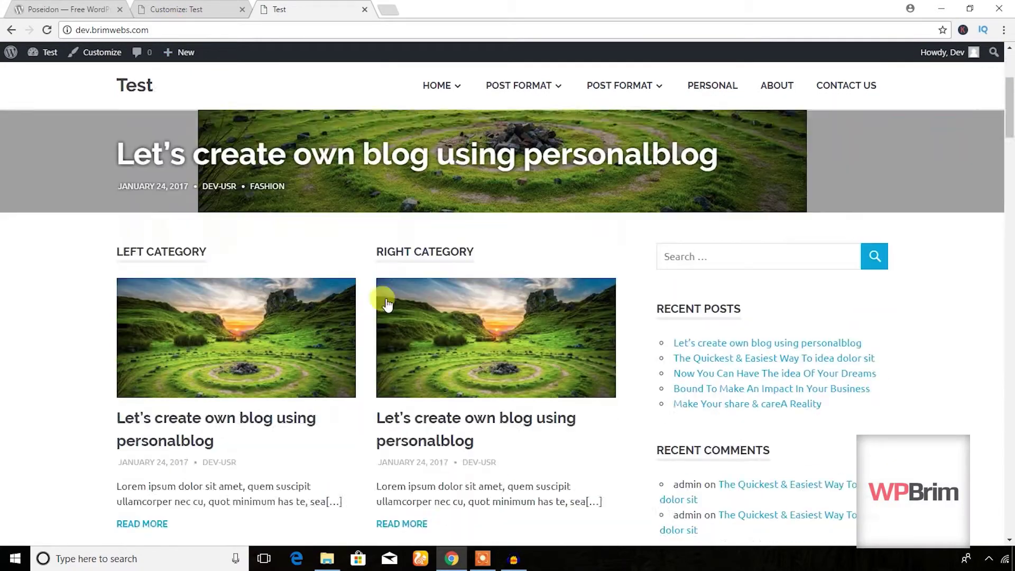
scroll(456, 318, down, 20)
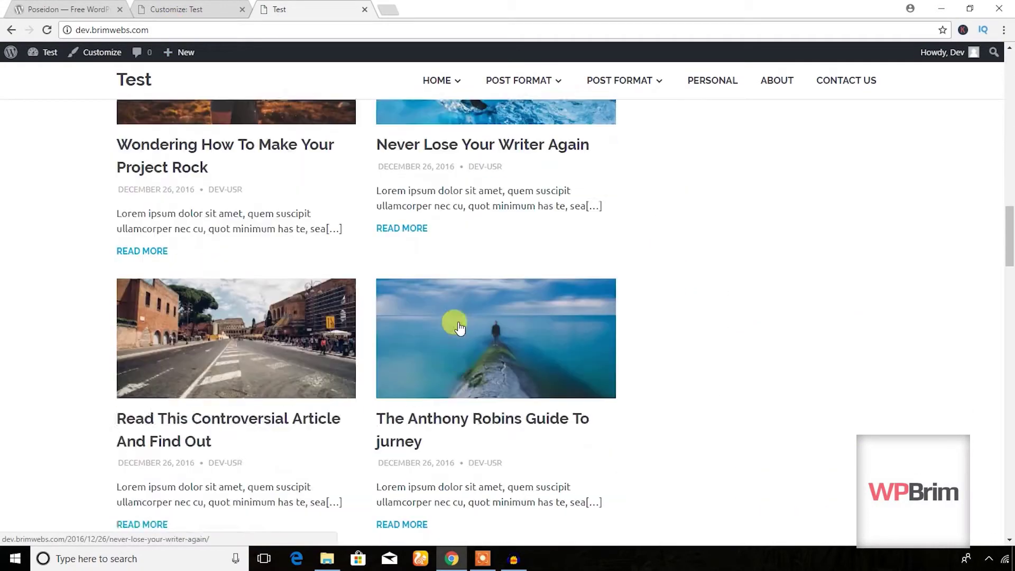
scroll(459, 324, down, 20)
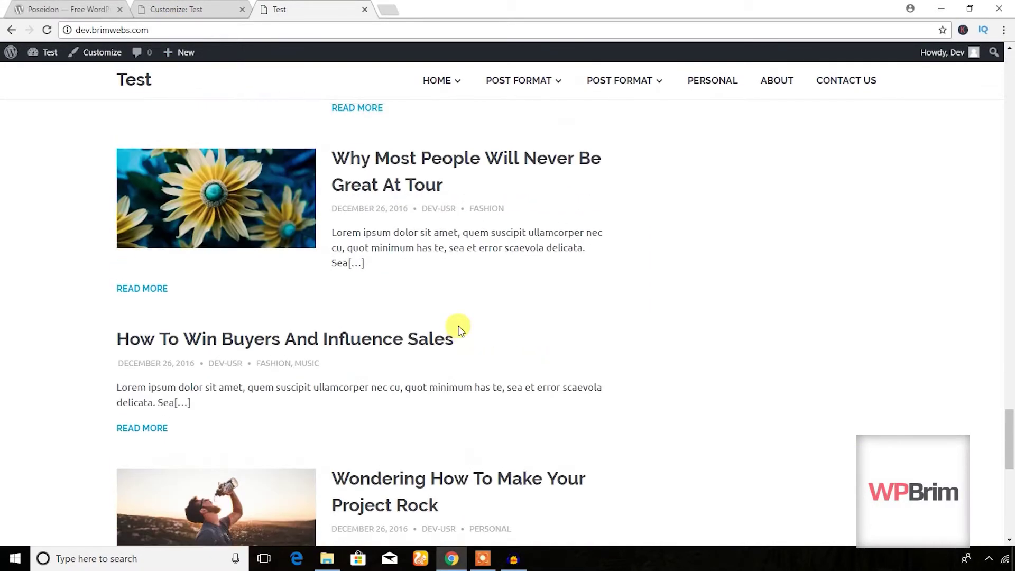
scroll(458, 326, down, 3)
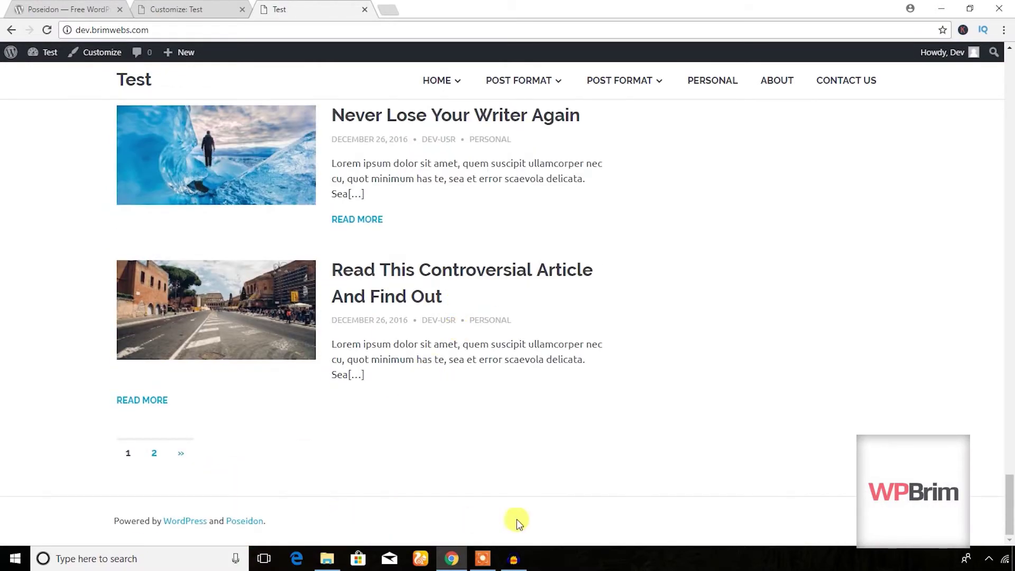
scroll(599, 442, up, 20)
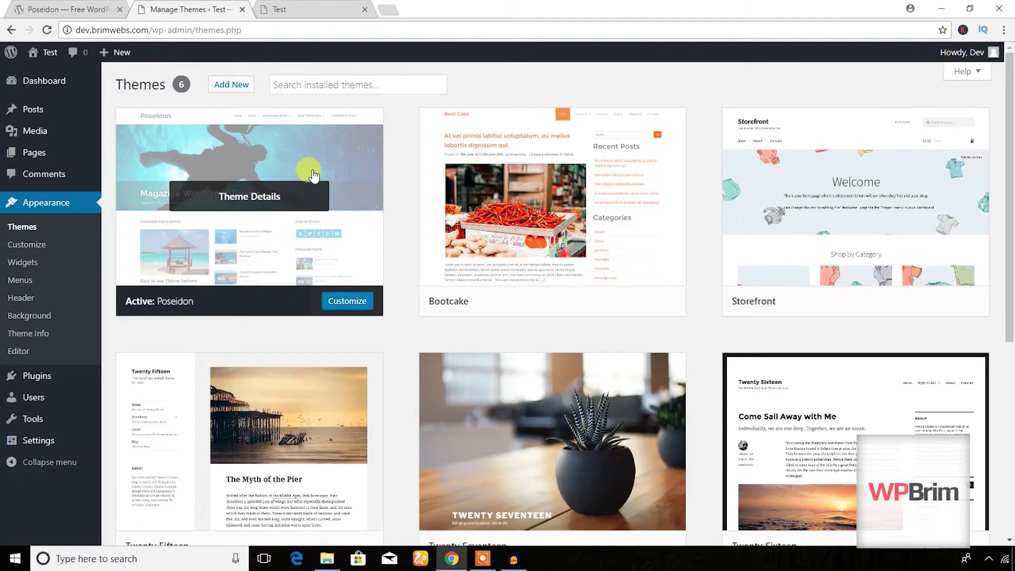
Review the Latest Posts further, then go back to the Poseidon theme directory page
click(302, 7)
scroll(319, 314, down, 6)
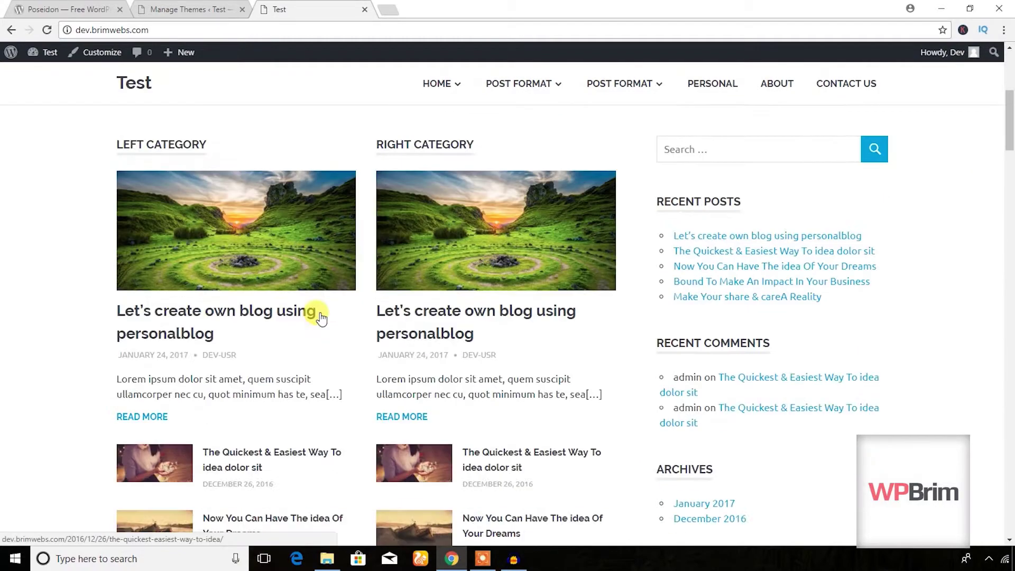
scroll(320, 316, down, 12)
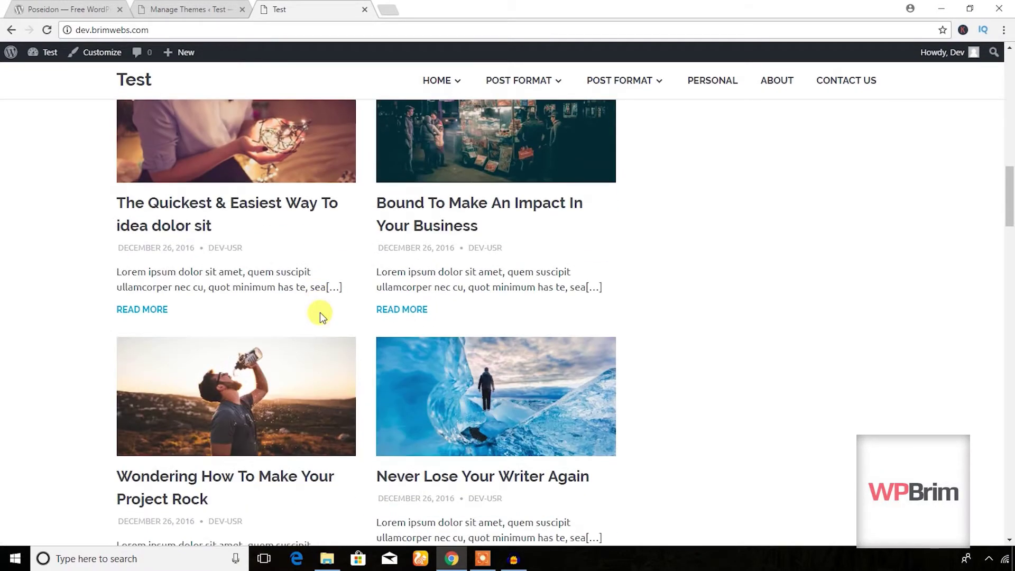
scroll(321, 316, down, 15)
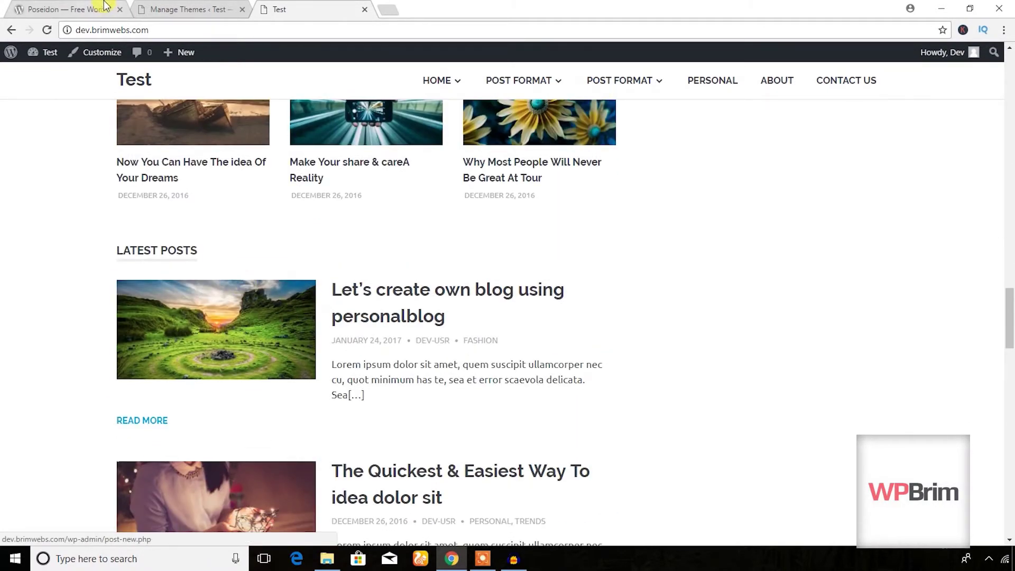
click(105, 7)
click(246, 203)
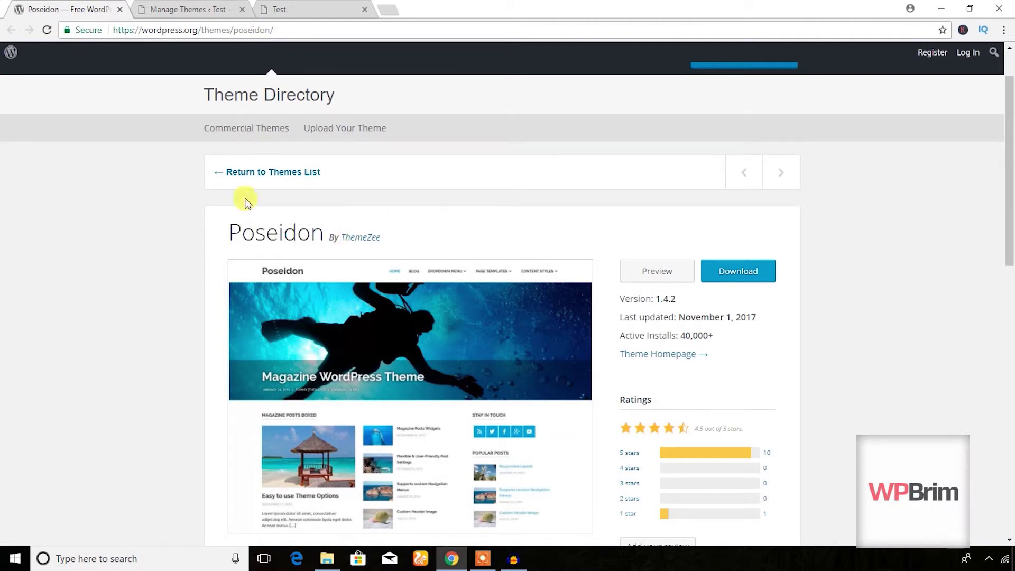